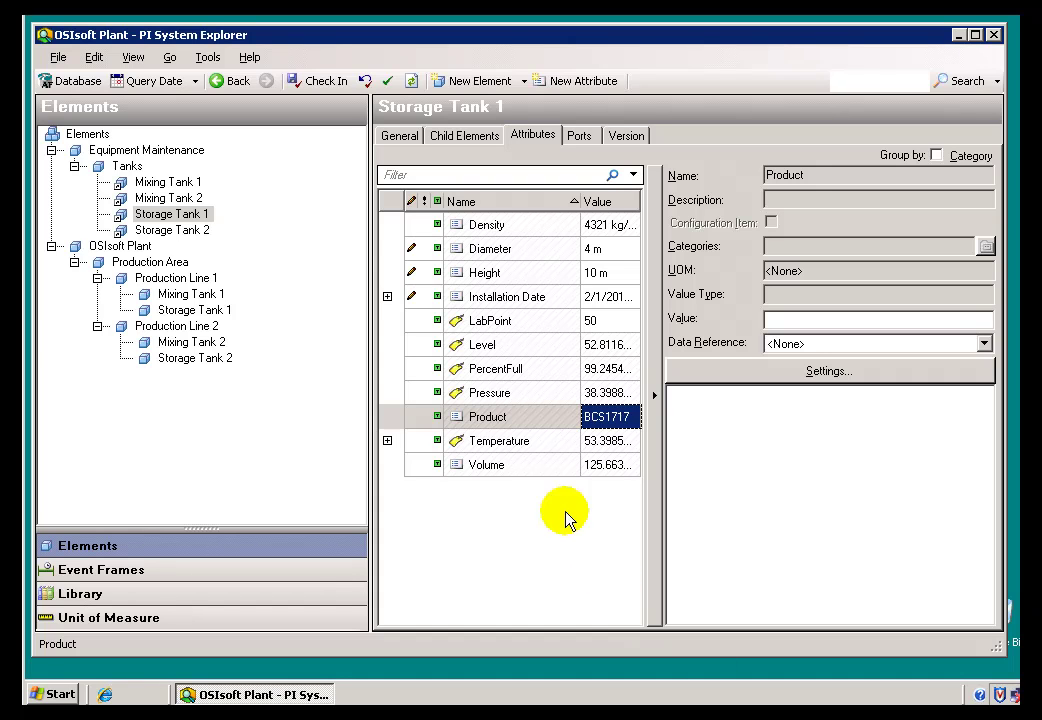
Leave the Product attribute unchanged and cancel a Create Version attempt on Storage Tank 1.
right_click(479, 423)
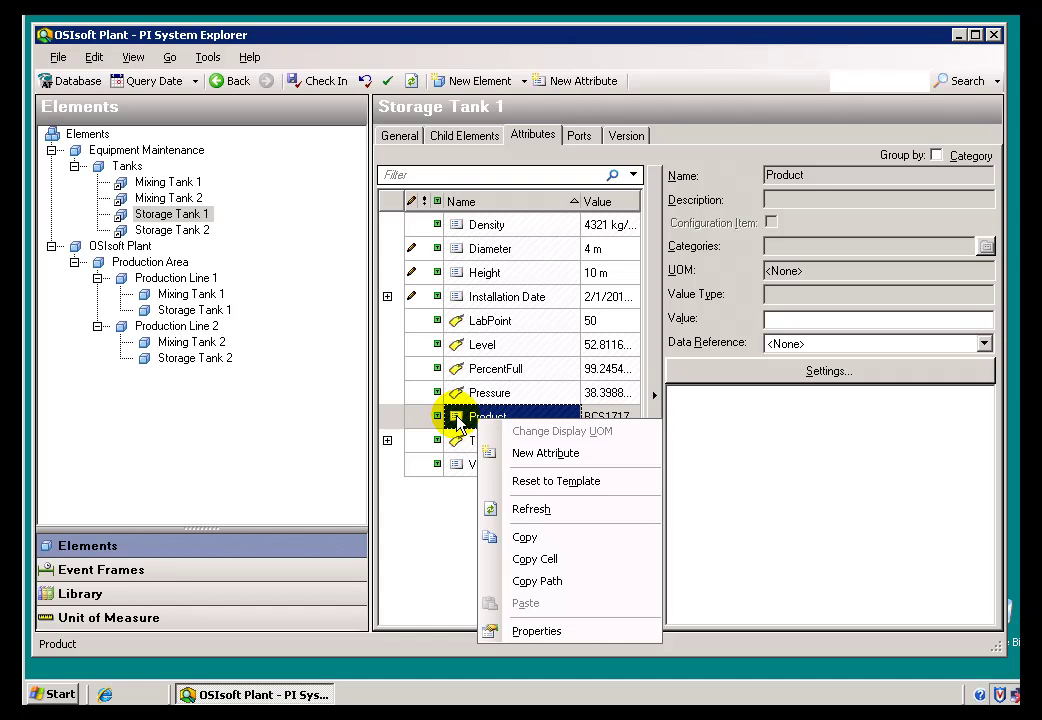
key(Escape)
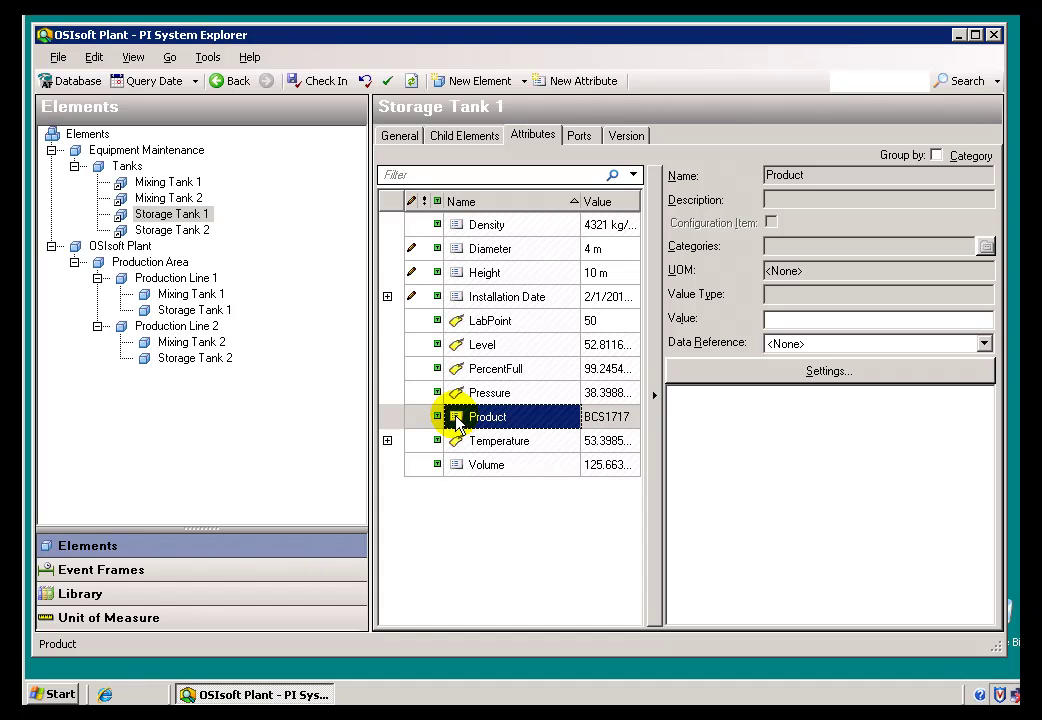
right_click(456, 423)
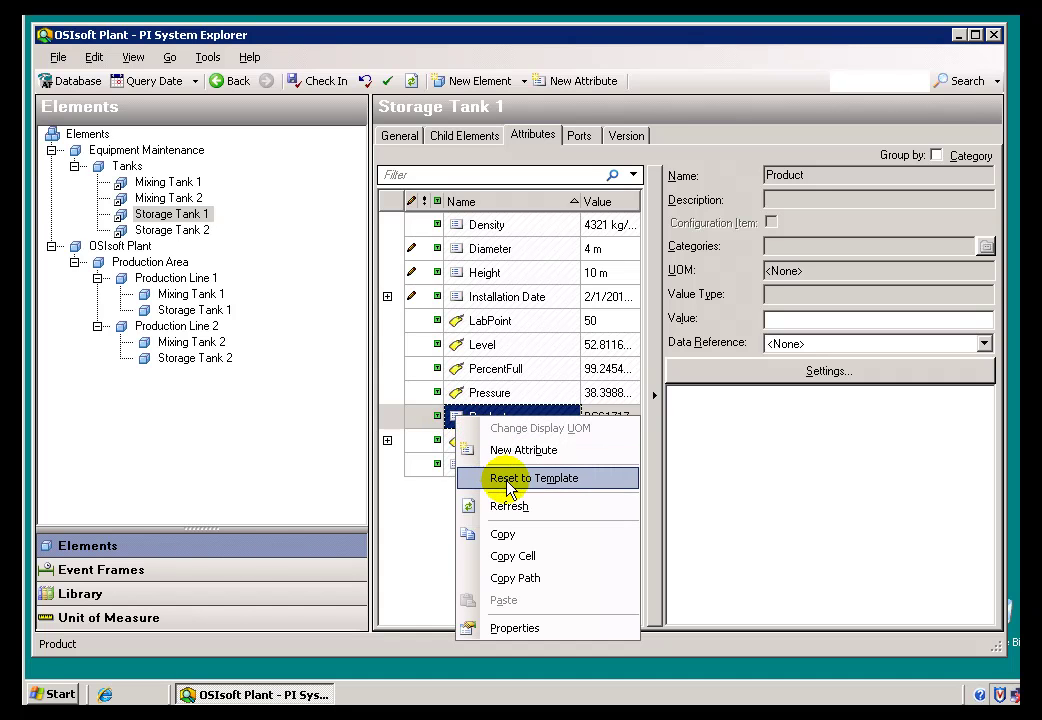
click(442, 416)
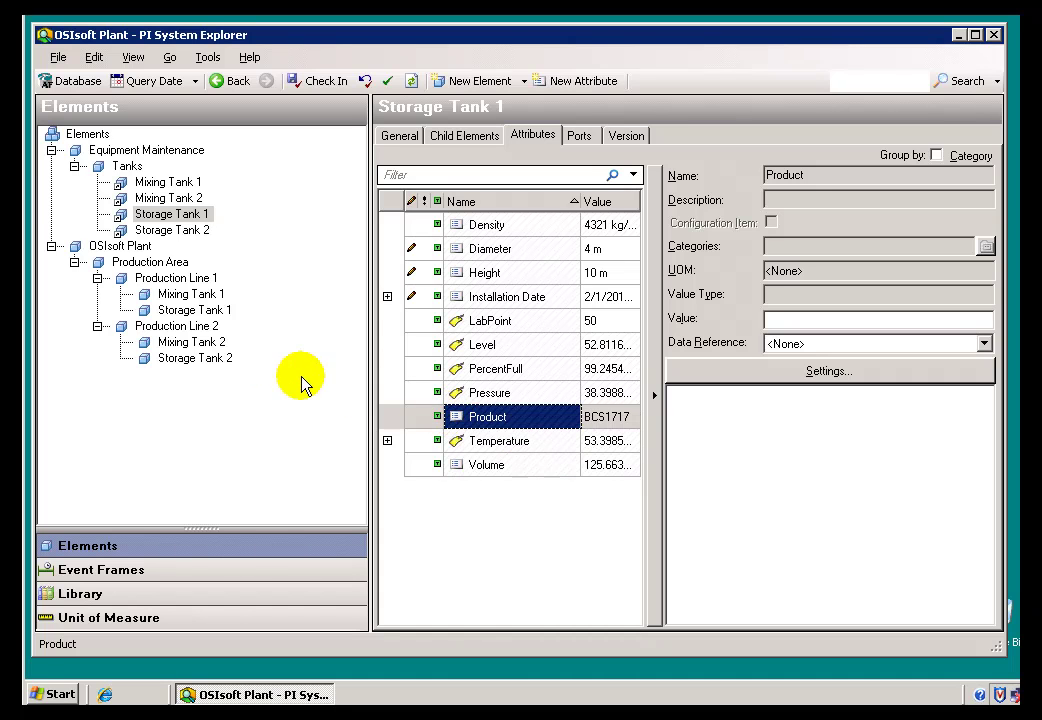
click(154, 215)
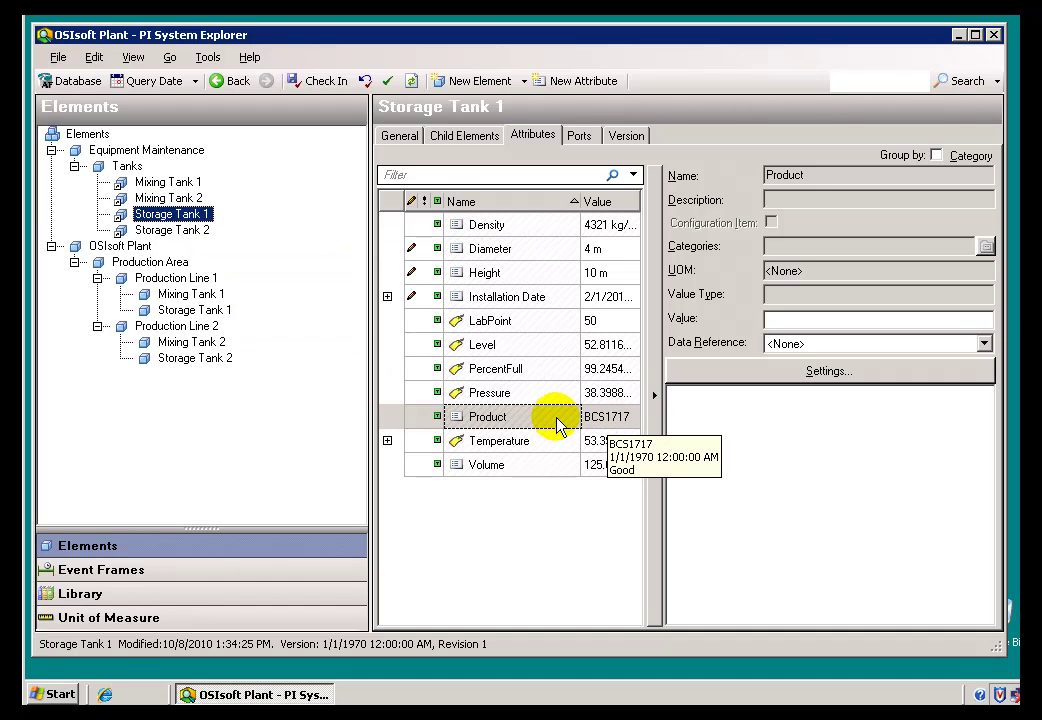
right_click(154, 215)
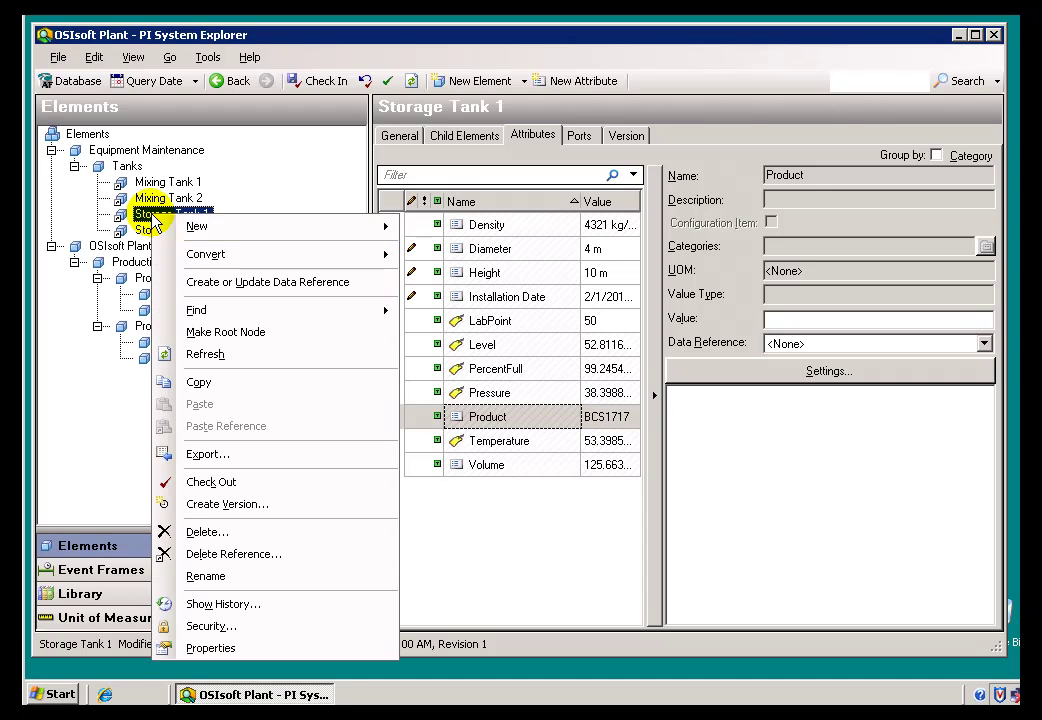
click(254, 506)
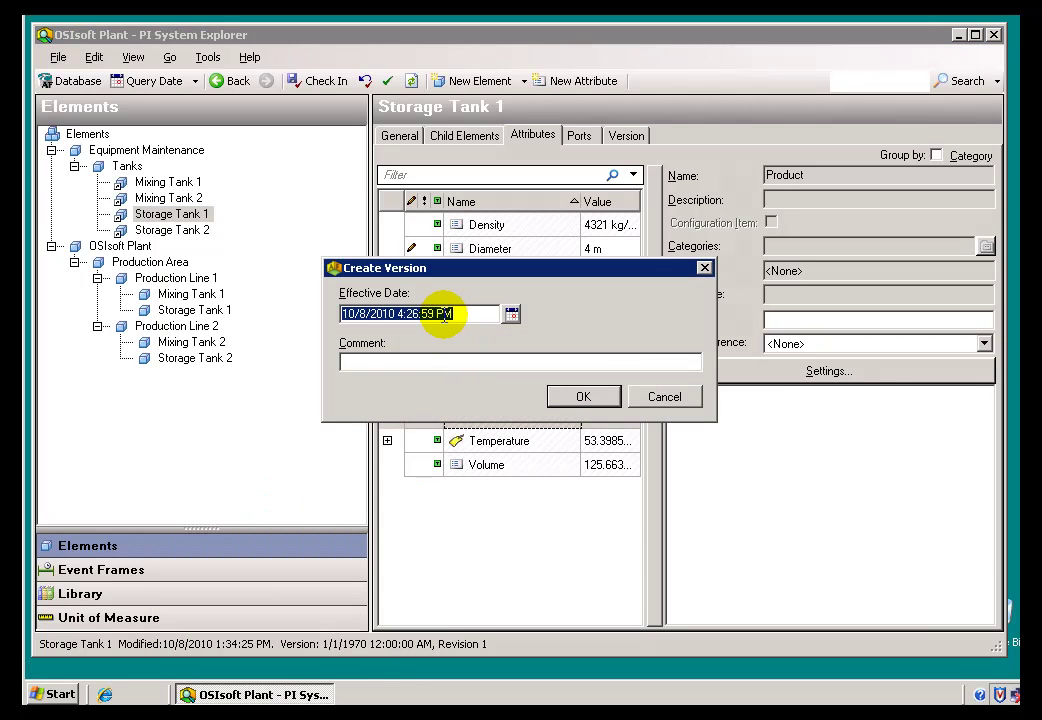
click(664, 397)
Check Storage Tank 1's Version tab, which lists one version, revision 1, effective 1/1/1970.
click(627, 136)
click(488, 232)
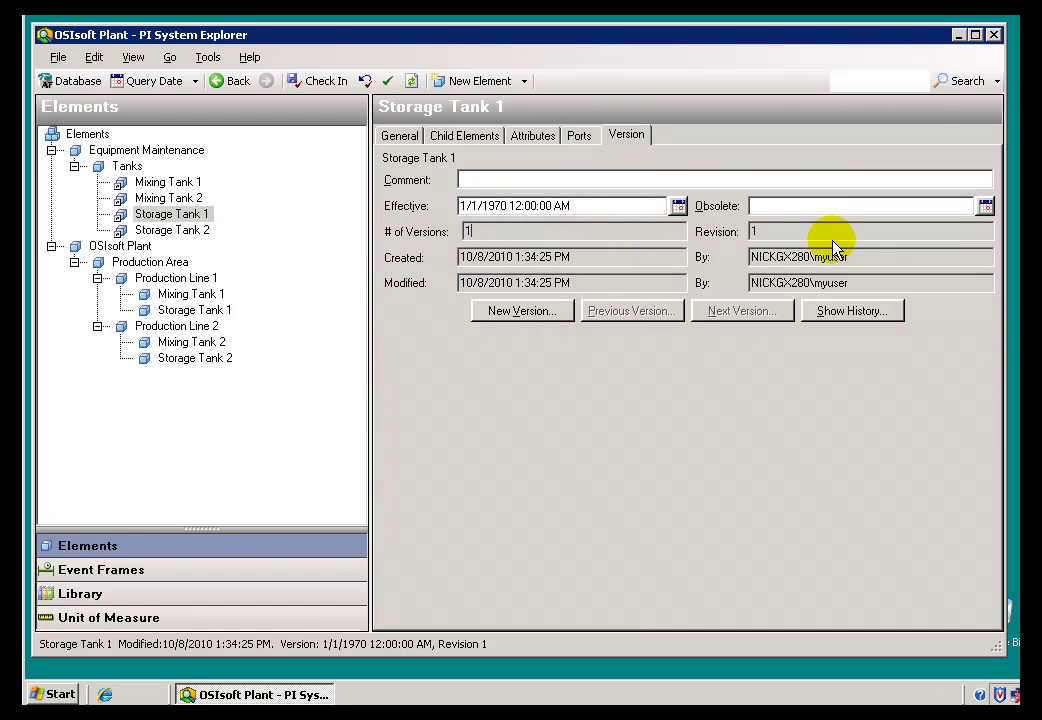
click(523, 139)
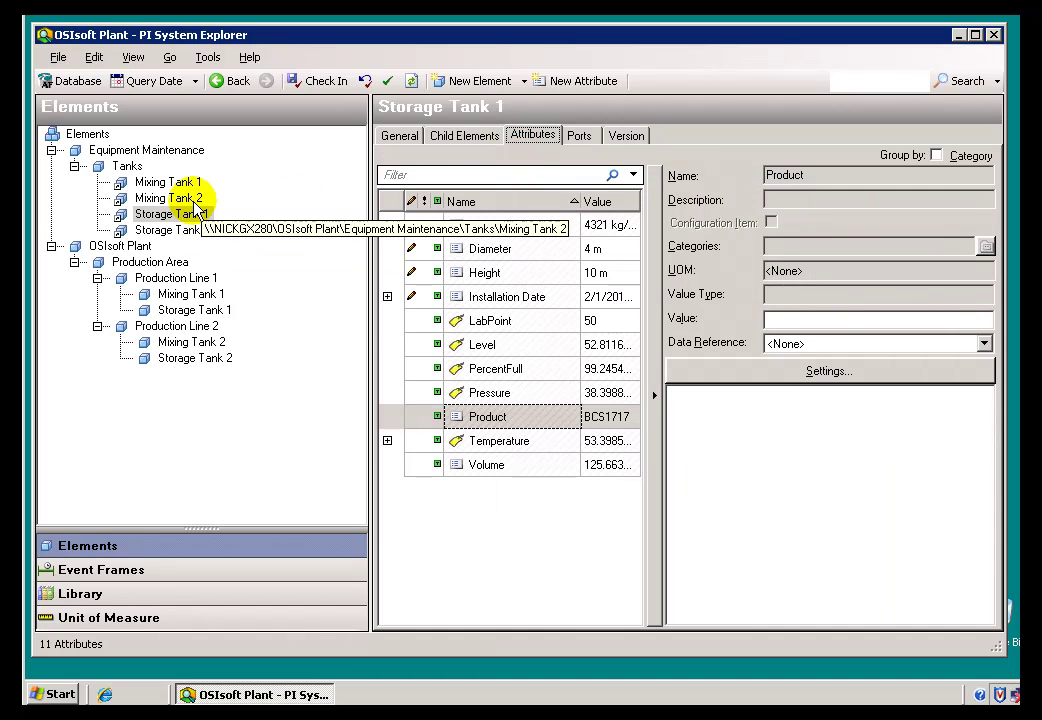
click(163, 214)
click(614, 140)
Create a second Storage Tank 1 version with the comment 'test'.
right_click(147, 216)
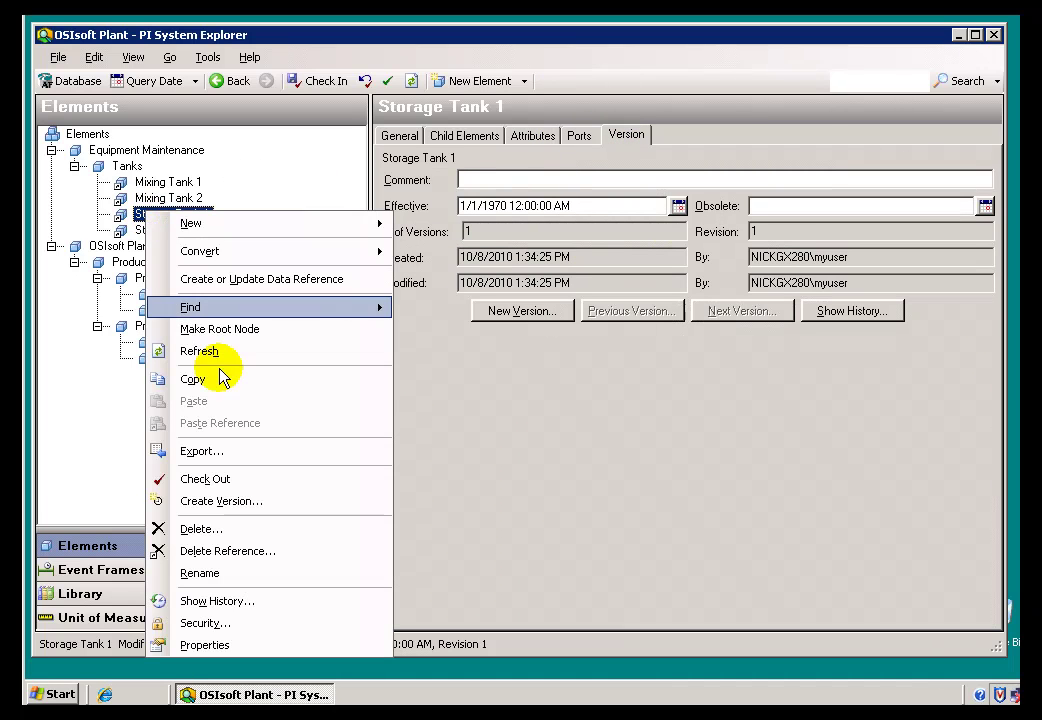
click(238, 500)
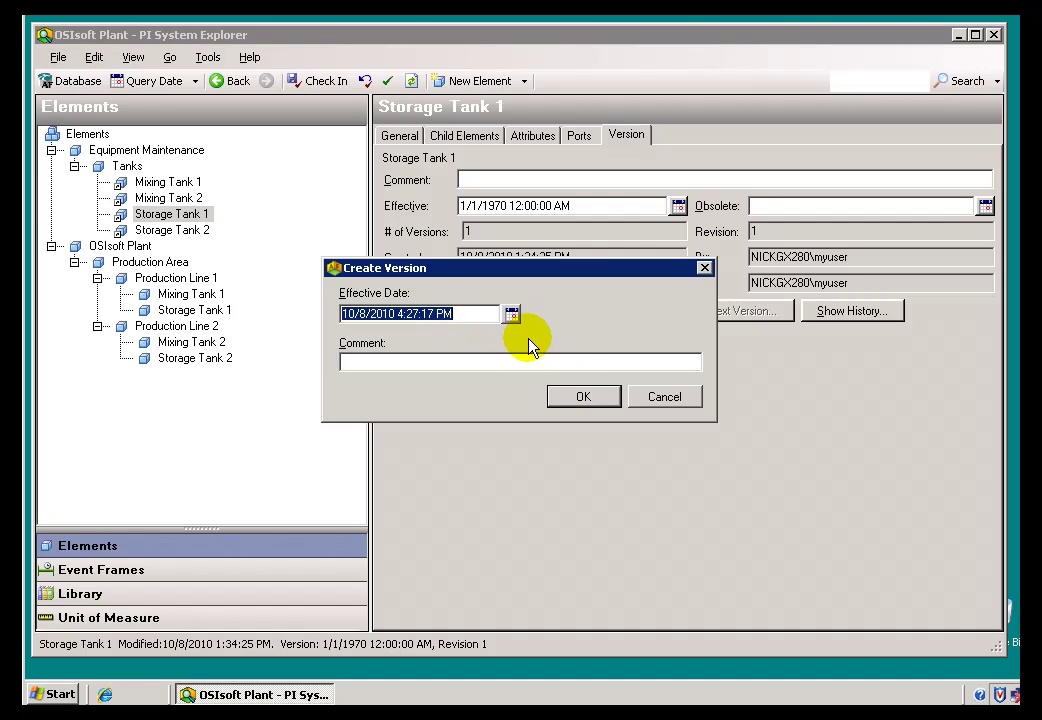
click(467, 360)
text(test)
click(565, 395)
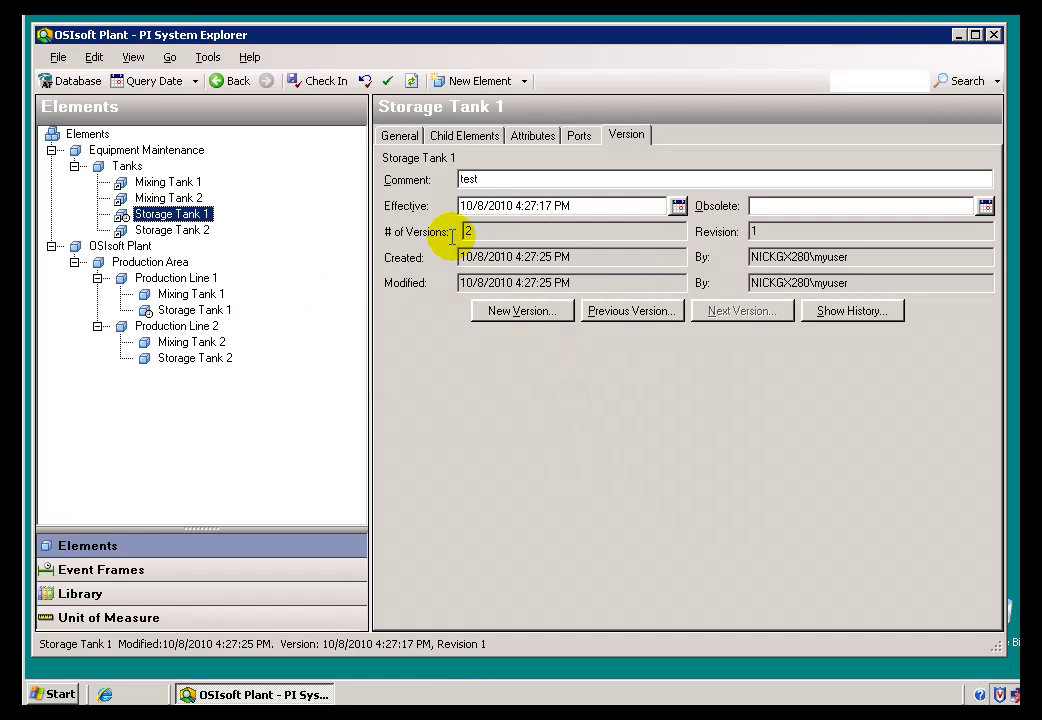
Pick HC15000 as the new version's Product, then review its version details.
click(532, 135)
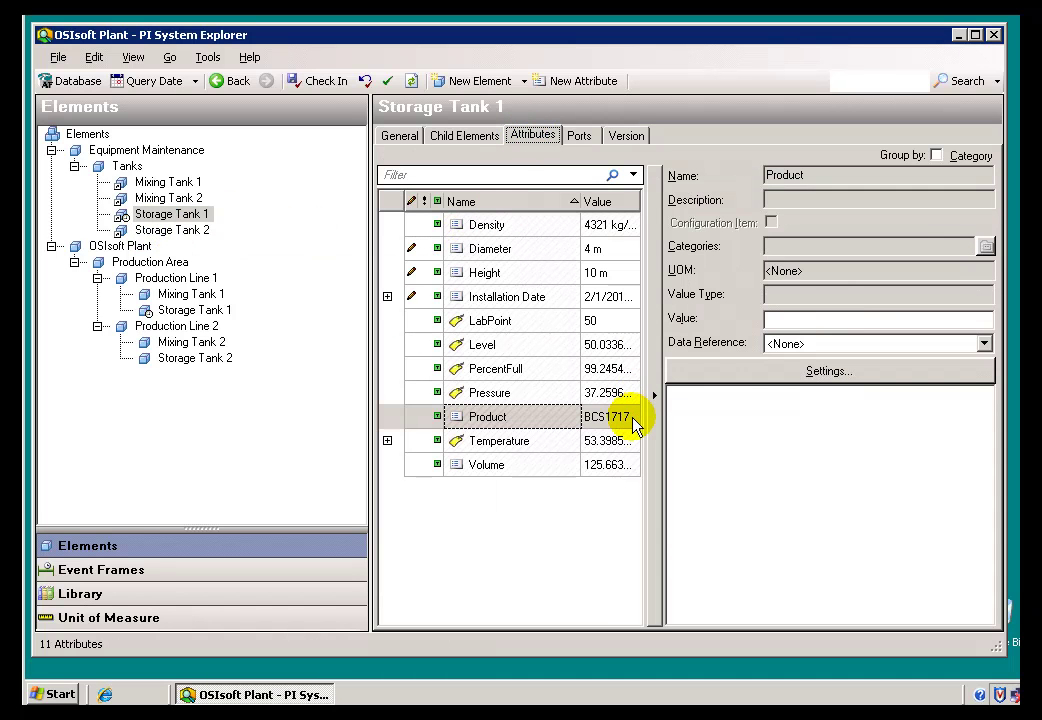
click(632, 421)
click(631, 416)
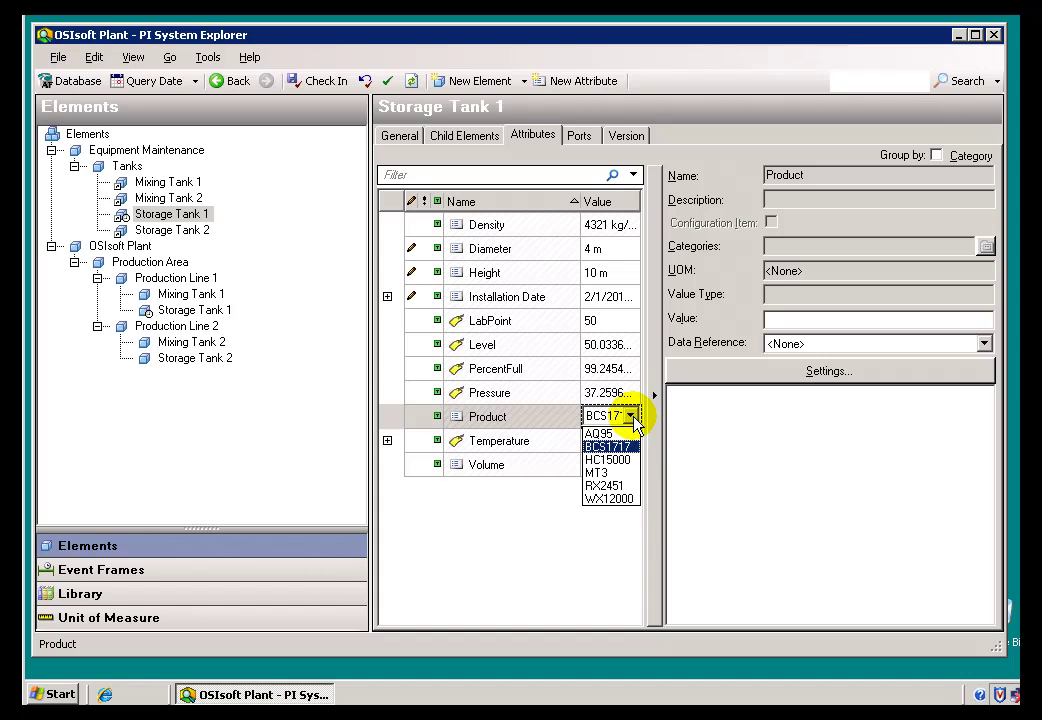
click(600, 460)
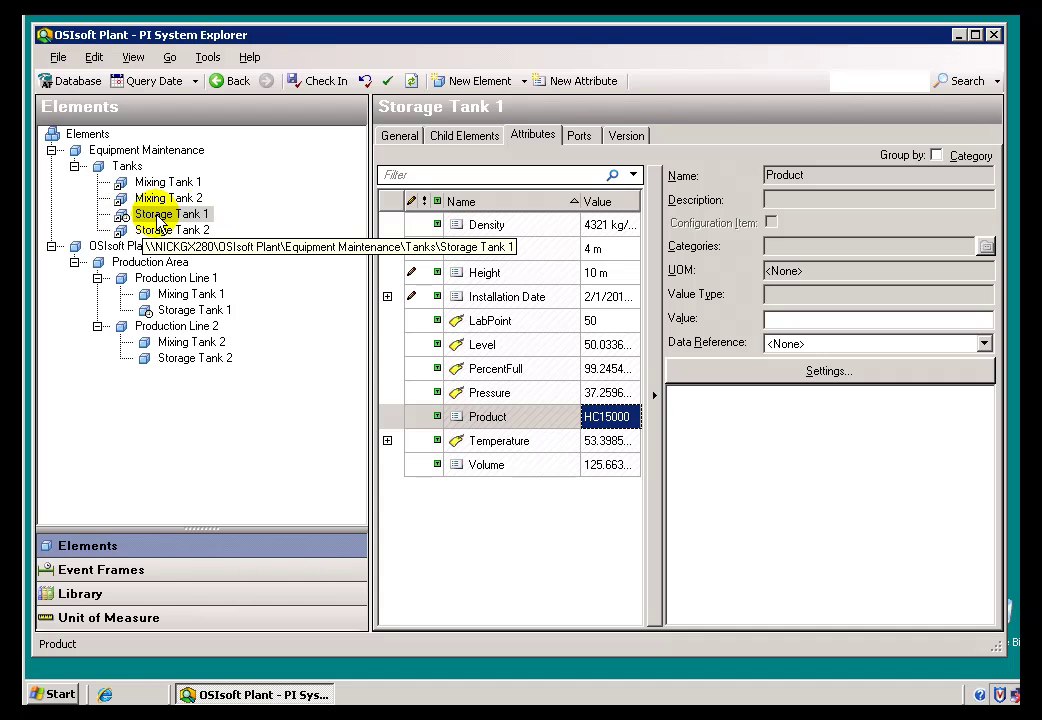
click(630, 137)
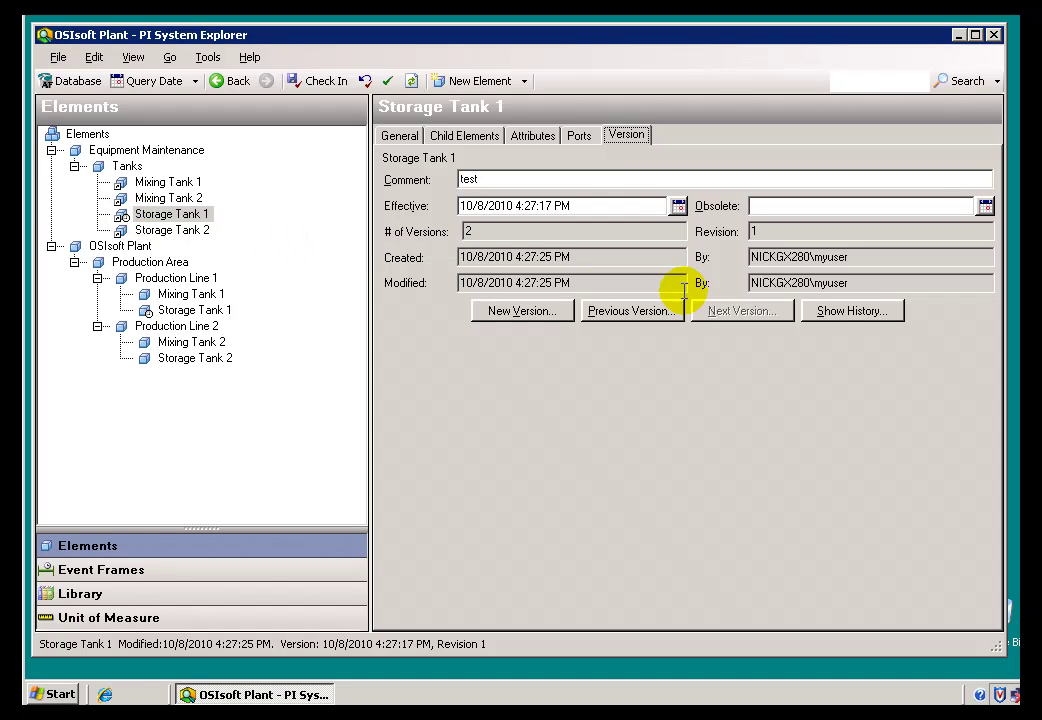
In Show History, switch between the 1/1/1970 and 10/8/2010 versions to compare Product values.
click(836, 316)
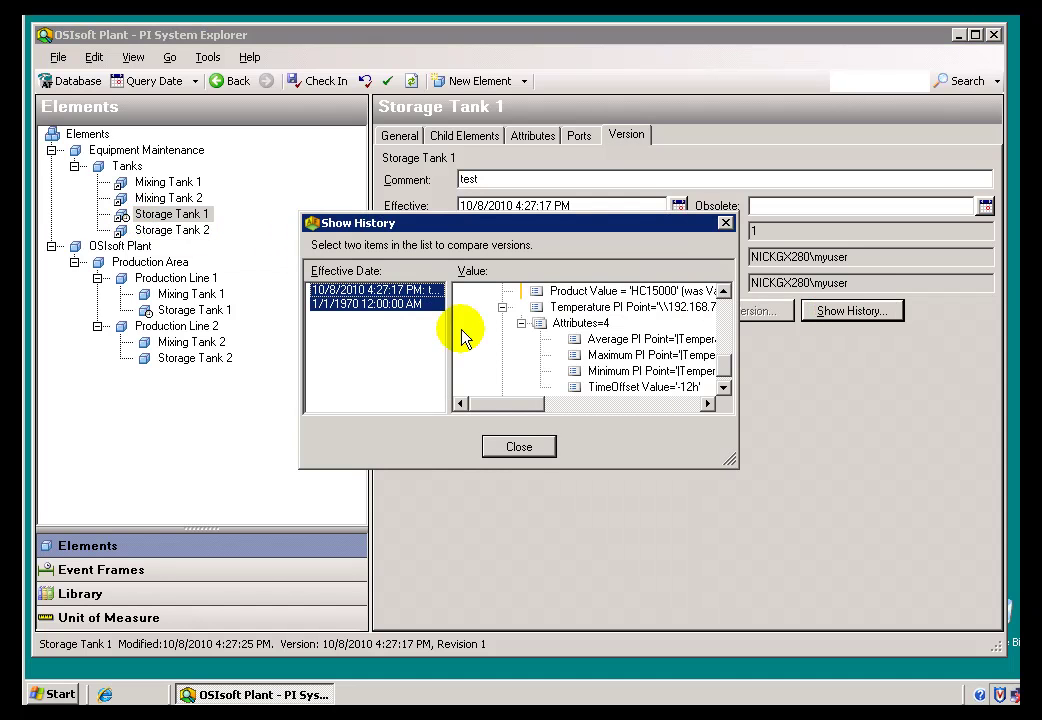
click(380, 305)
click(343, 291)
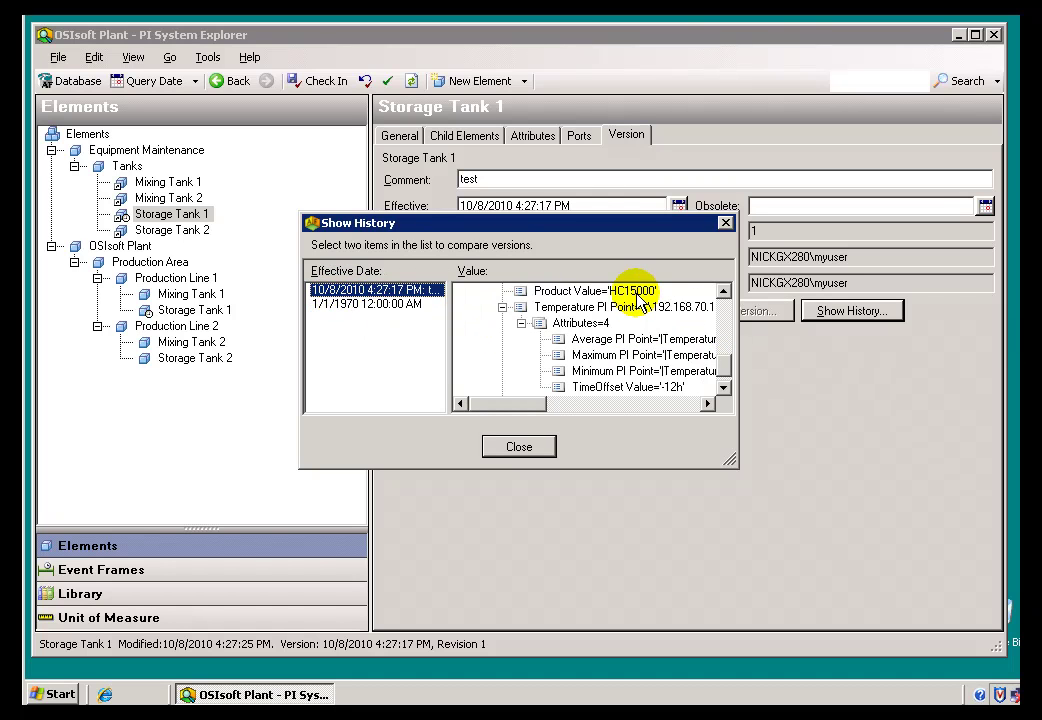
click(418, 304)
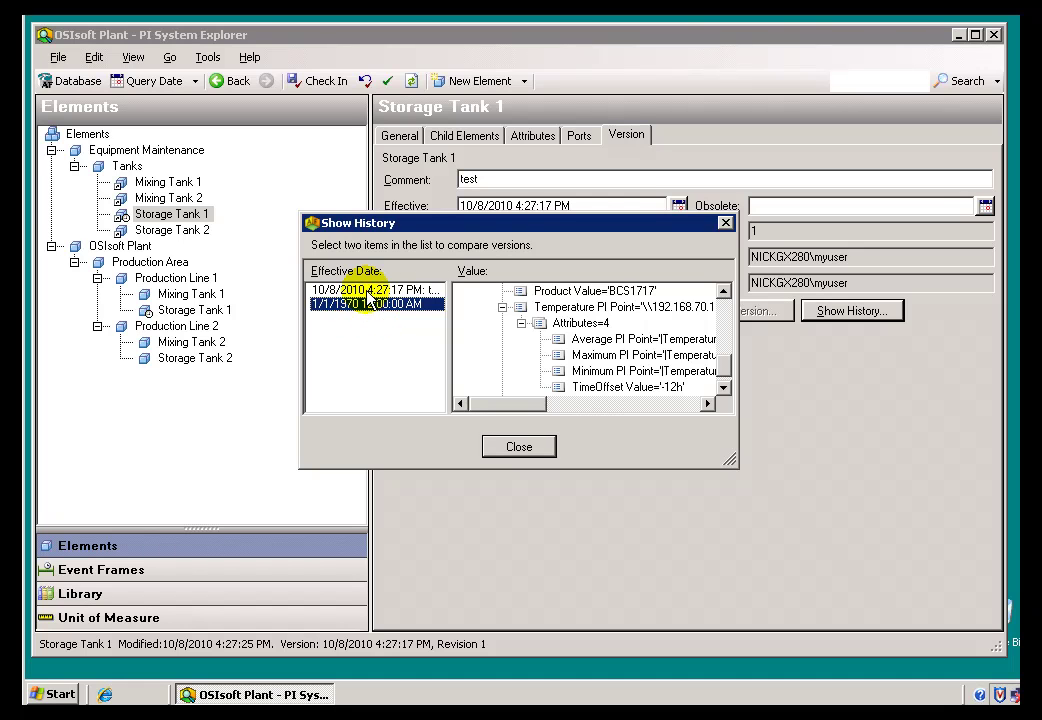
click(364, 294)
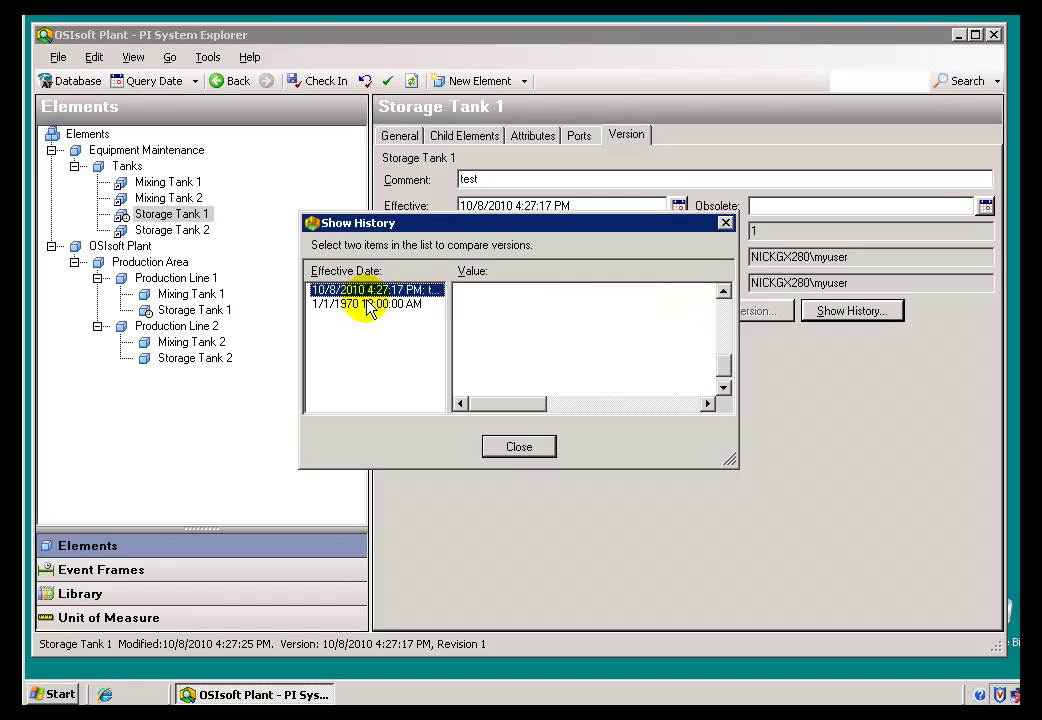
click(428, 304)
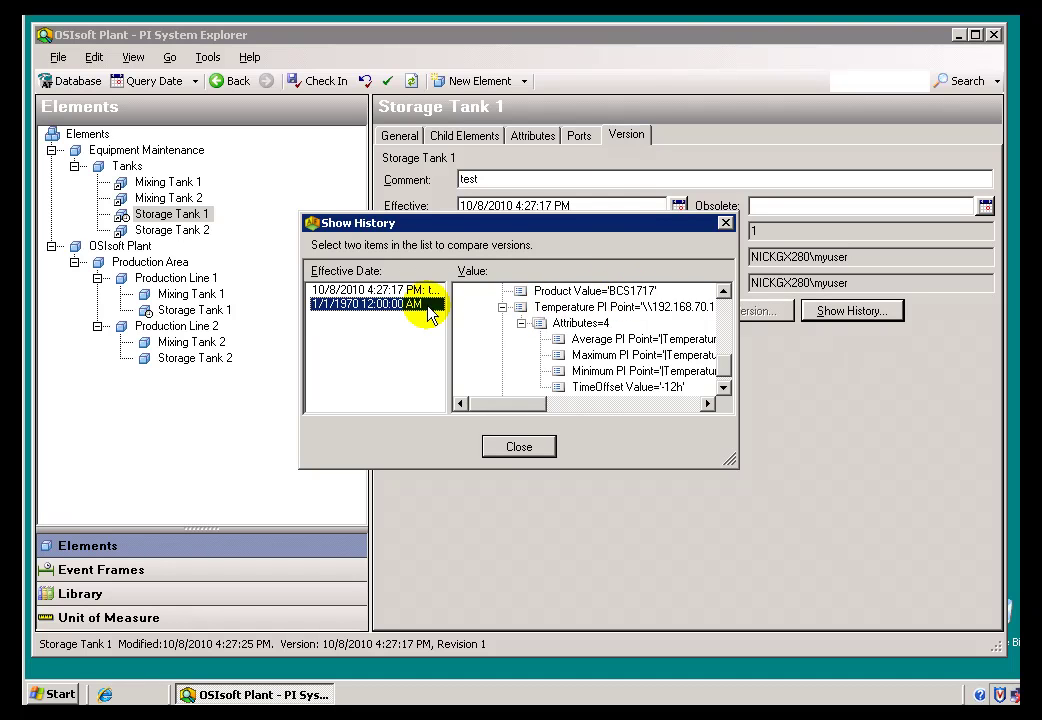
click(346, 291)
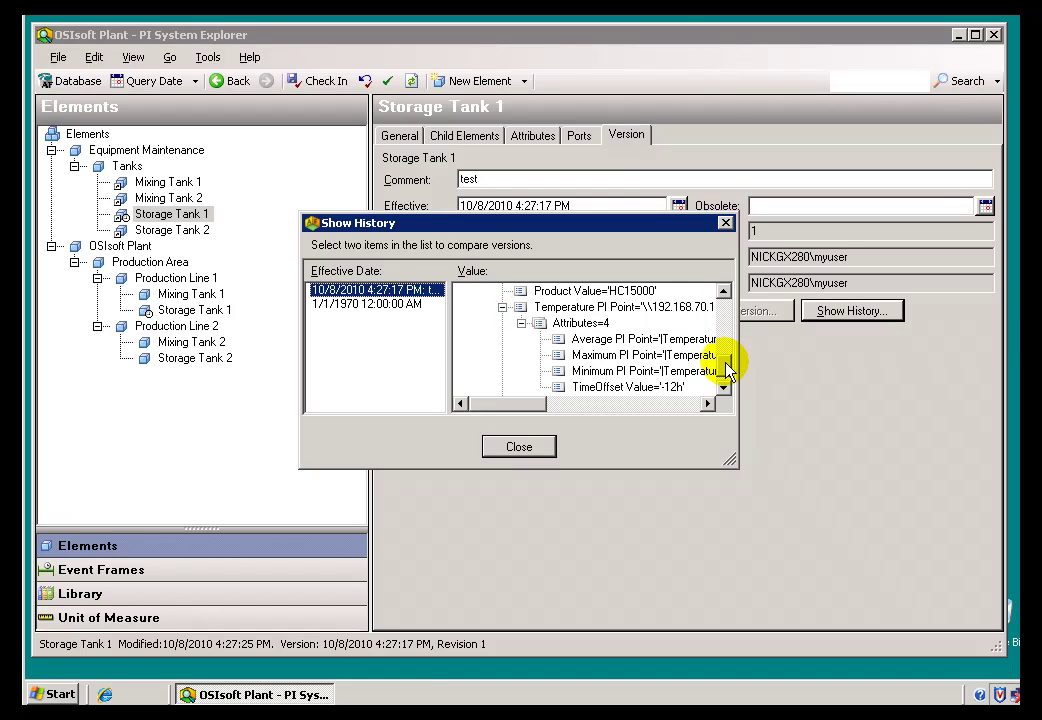
mouse_move(728, 367)
mouse_down()
mouse_move(728, 319)
mouse_move(716, 385)
mouse_up()
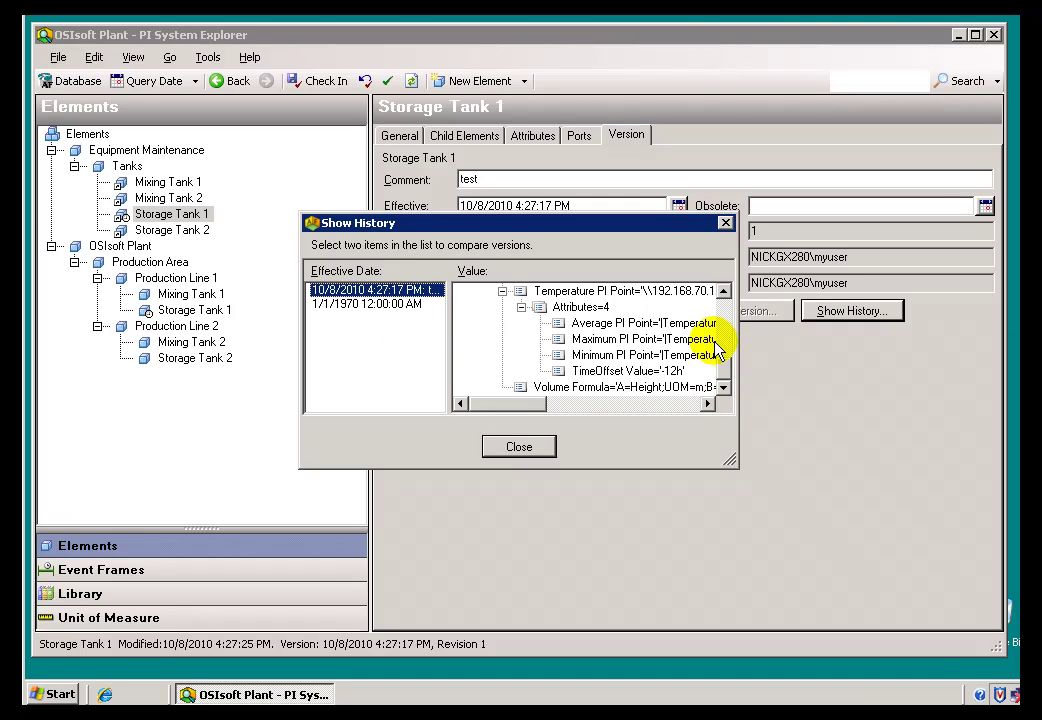
click(390, 304)
click(396, 289)
click(396, 304)
Compare both versions in the history value tree, then show only the 10/8/2010 version.
ctrl+click(375, 290)
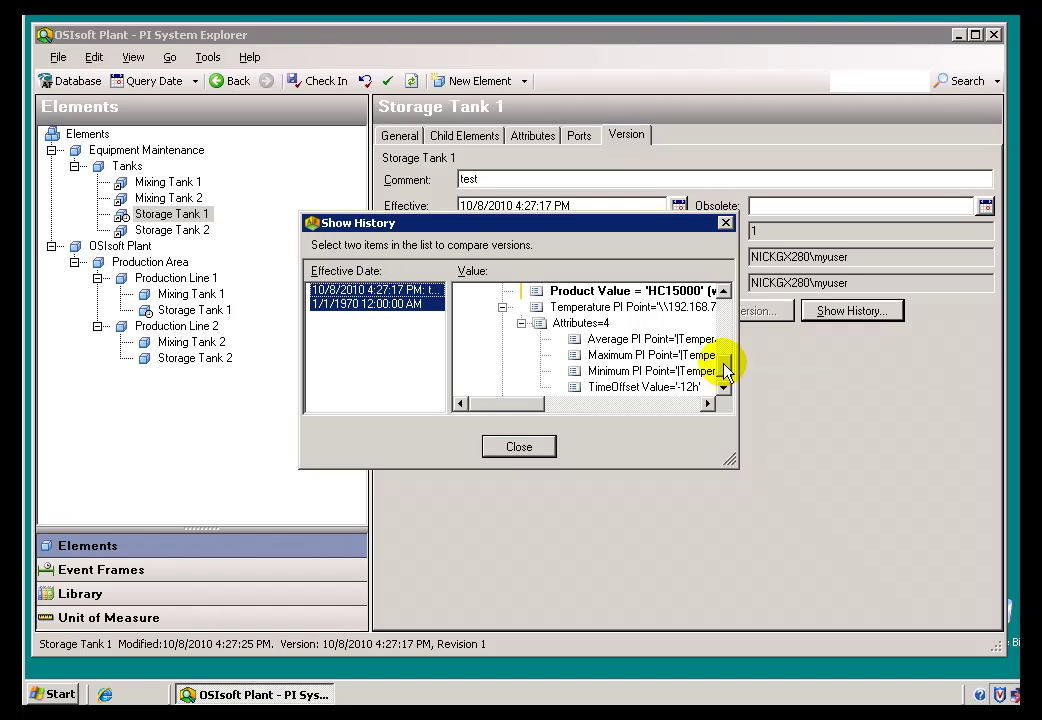
scroll(724, 365, up, 3)
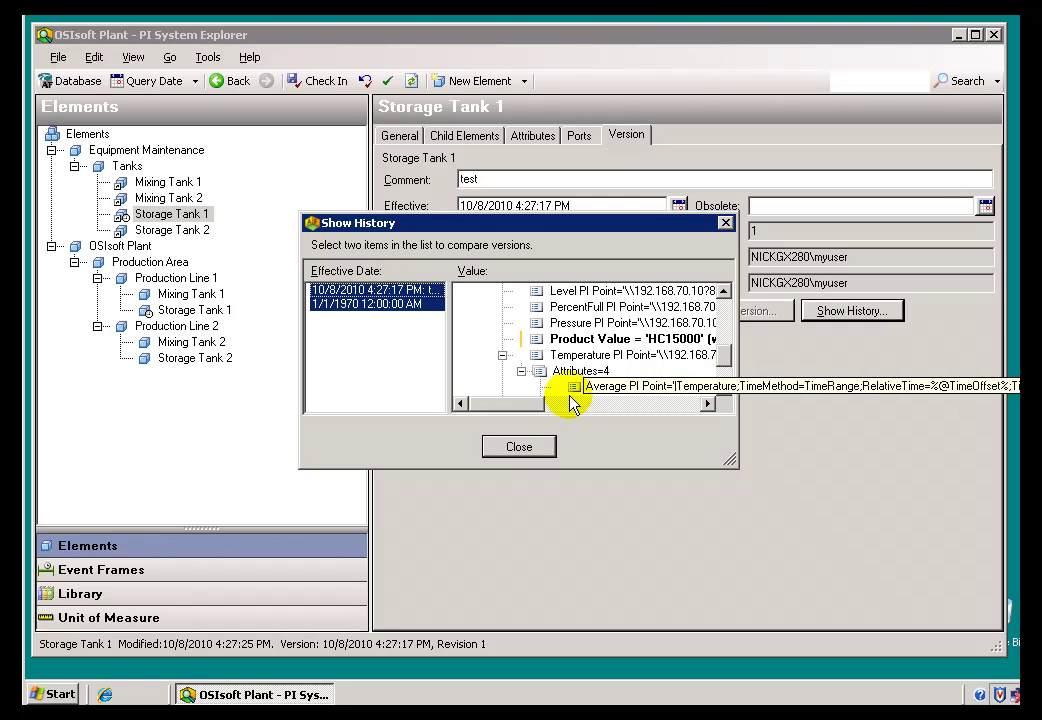
drag(588, 404, 547, 405)
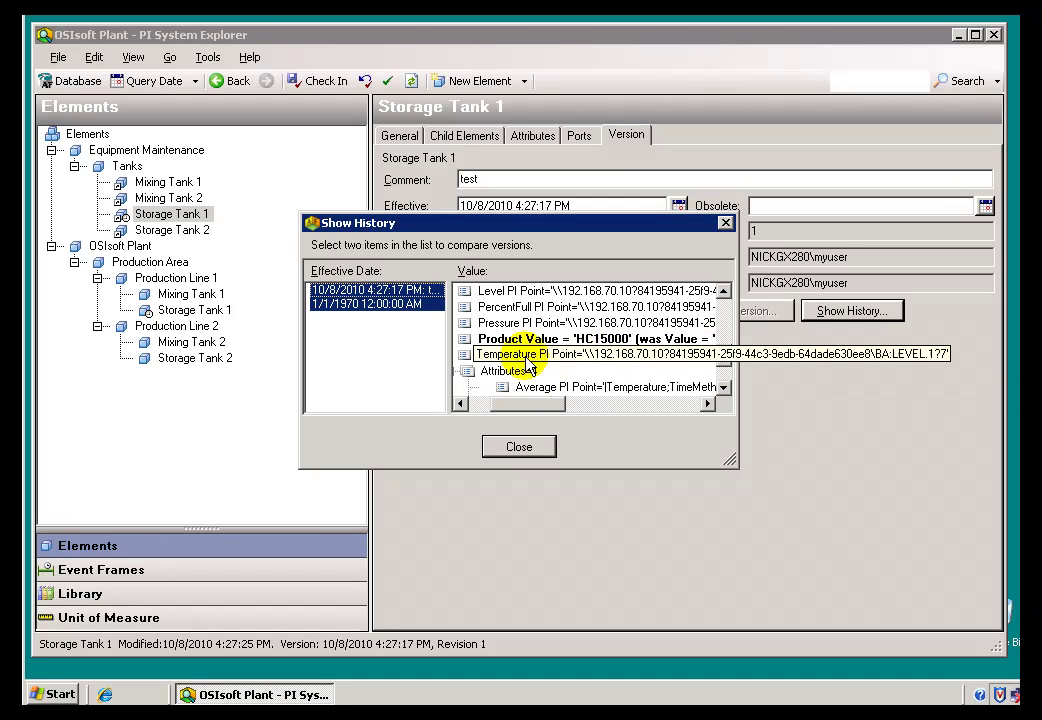
drag(558, 410, 523, 414)
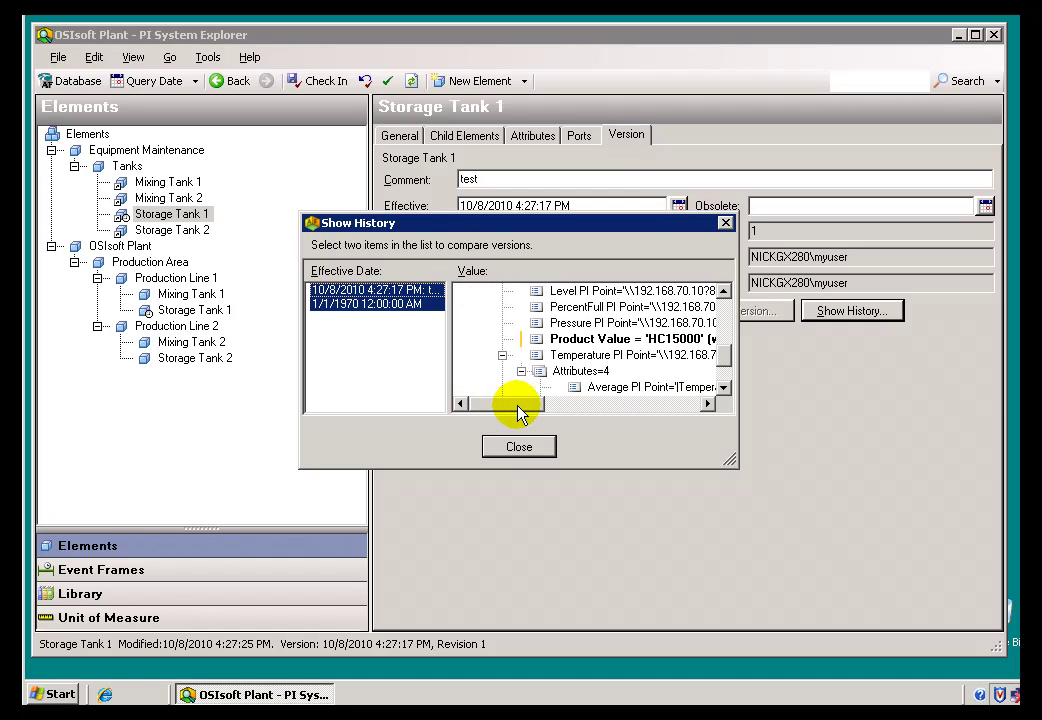
click(400, 305)
click(405, 292)
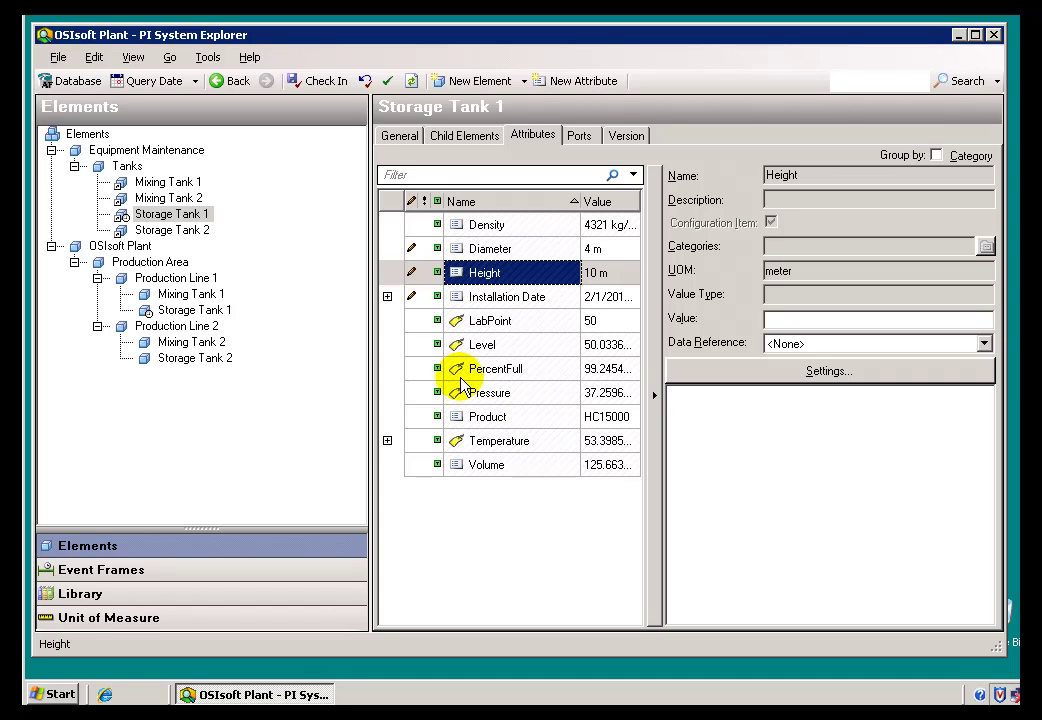
click(490, 422)
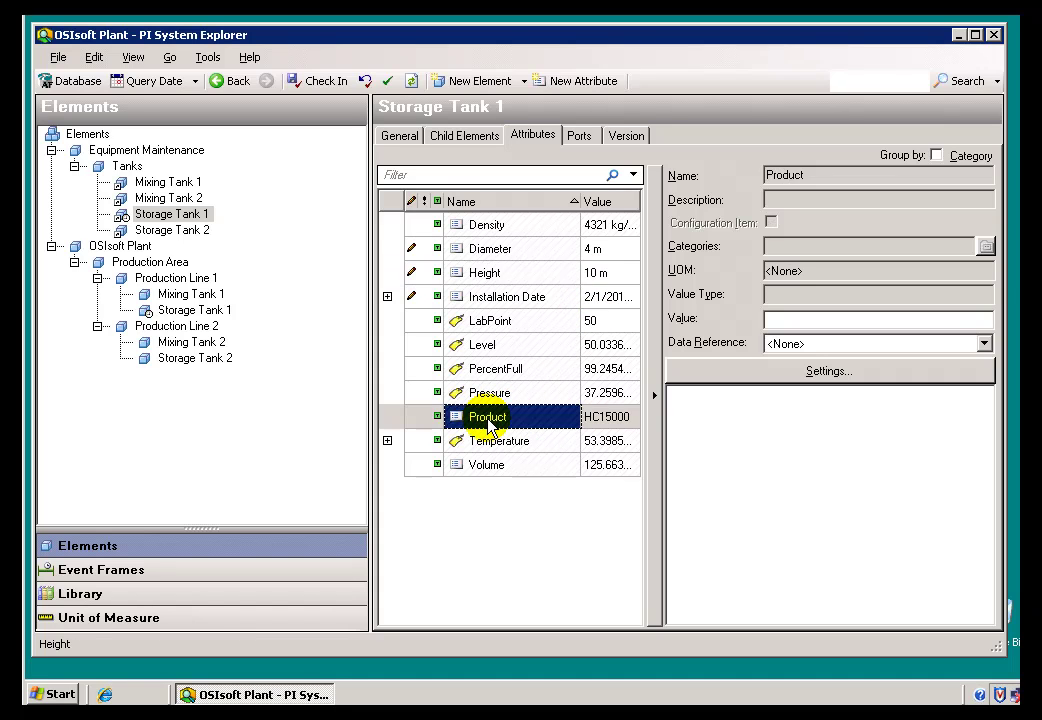
click(490, 323)
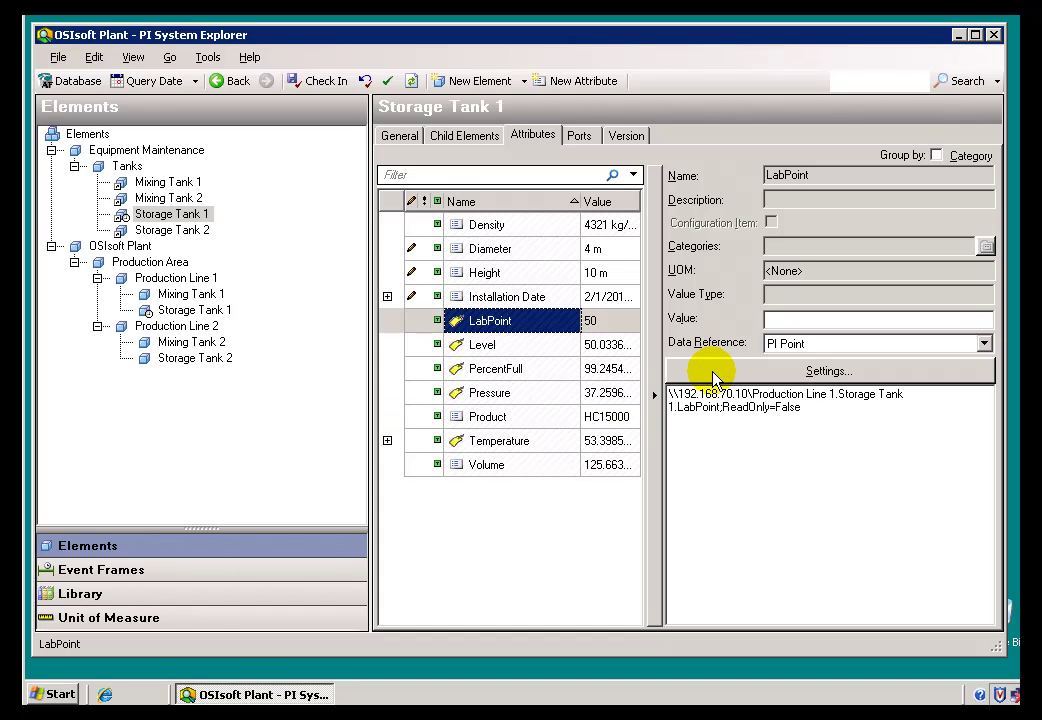
mouse_move(600, 331)
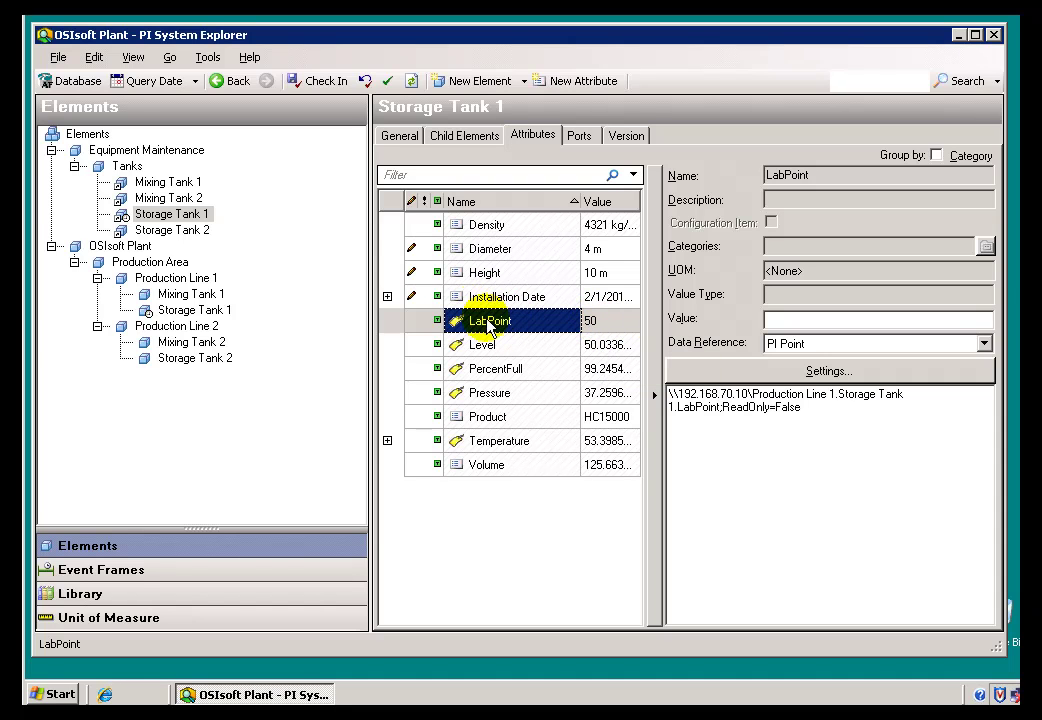
click(498, 420)
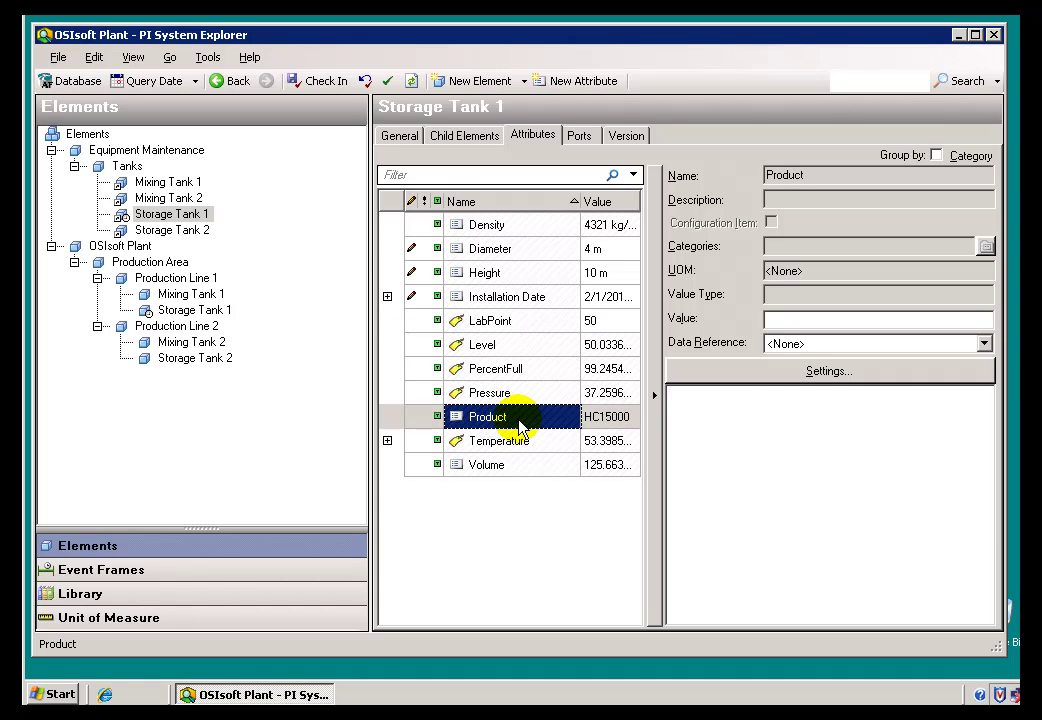
click(487, 256)
click(487, 266)
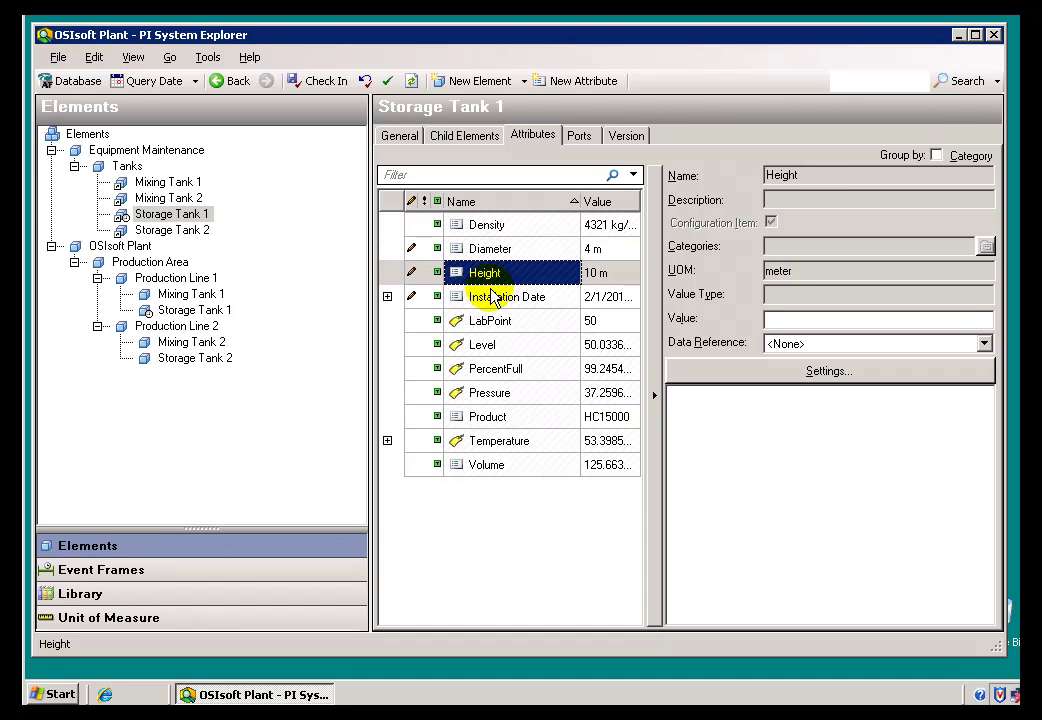
click(489, 294)
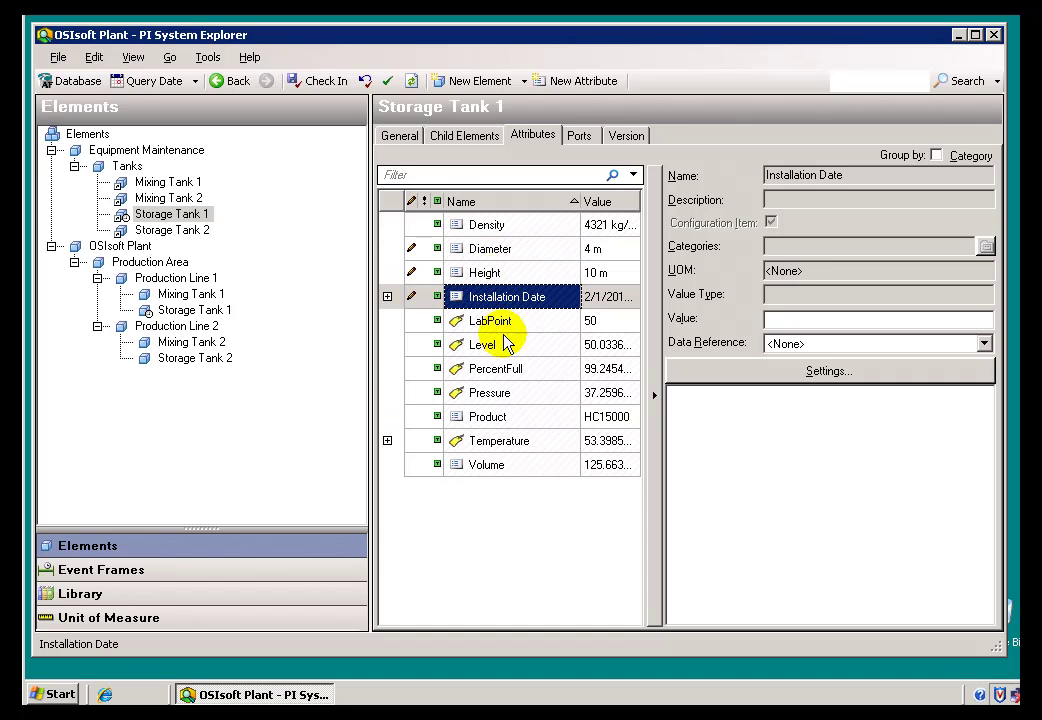
click(485, 418)
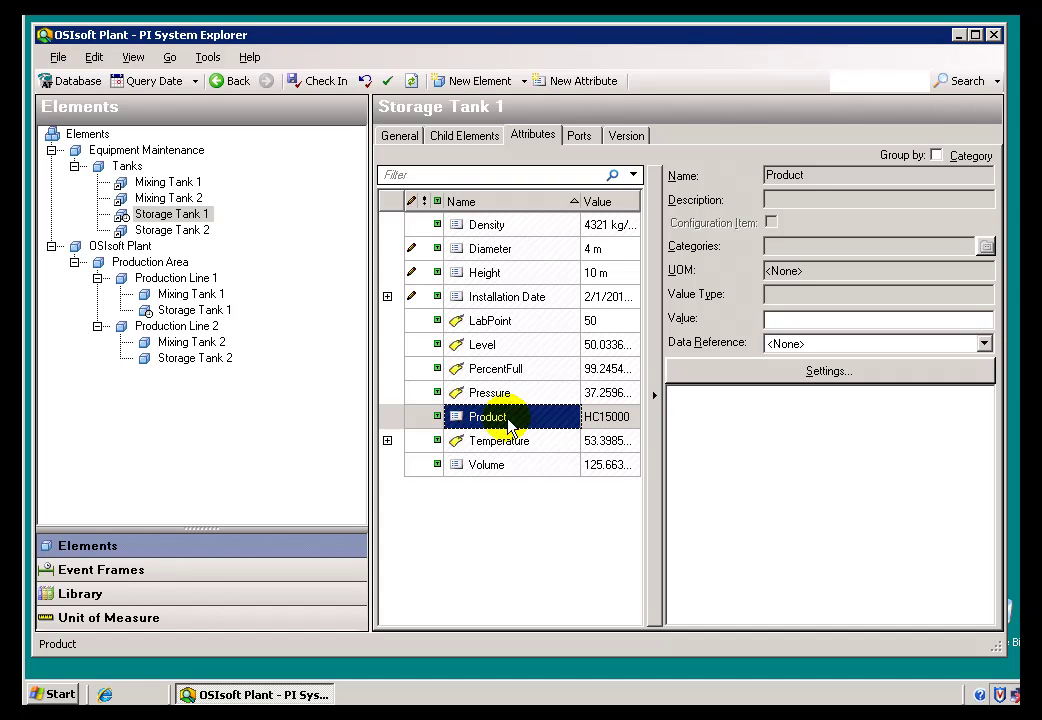
Set Storage Tank 1's Height to 9 m and check that its version details show revision 2.
click(478, 258)
click(484, 274)
click(742, 340)
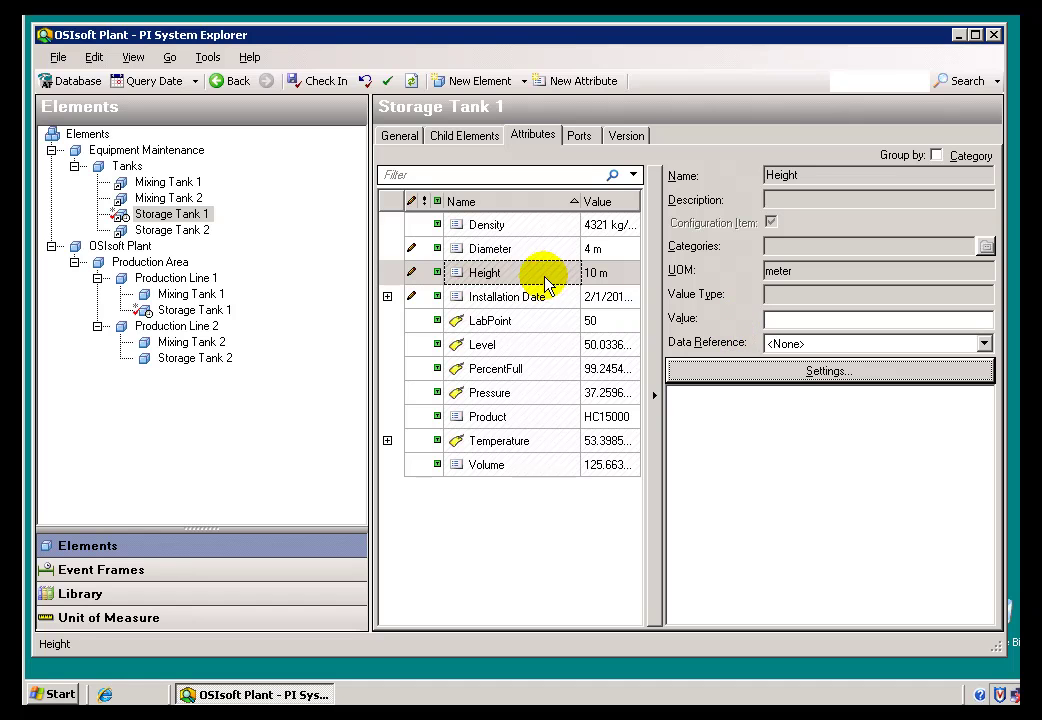
click(600, 272)
click(600, 272)
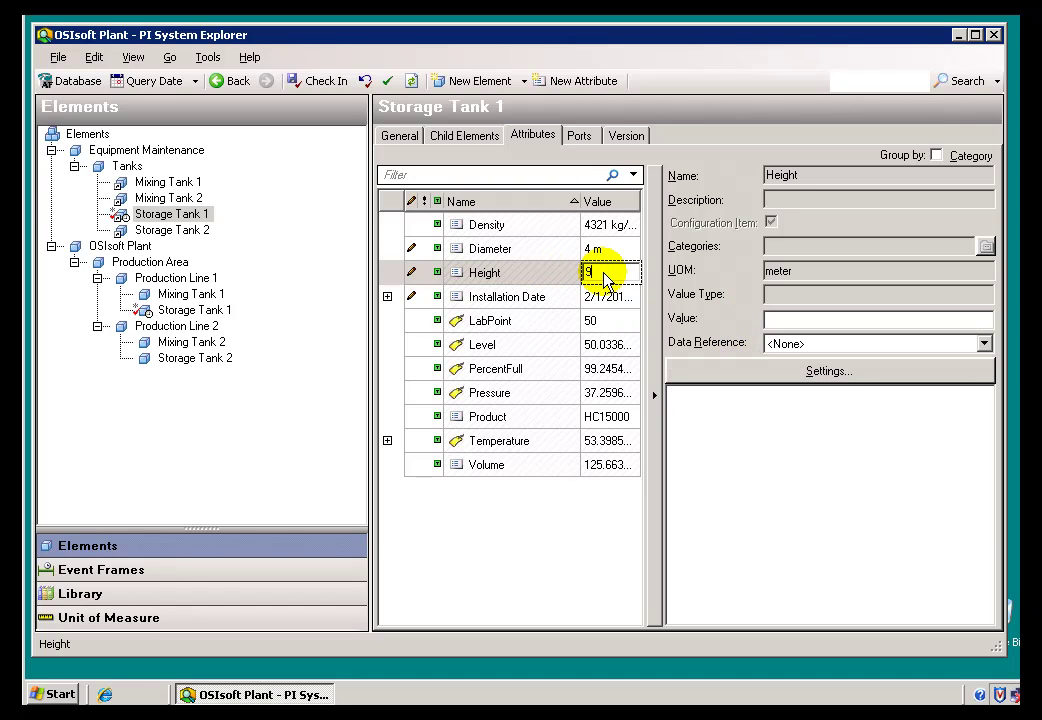
key(Return)
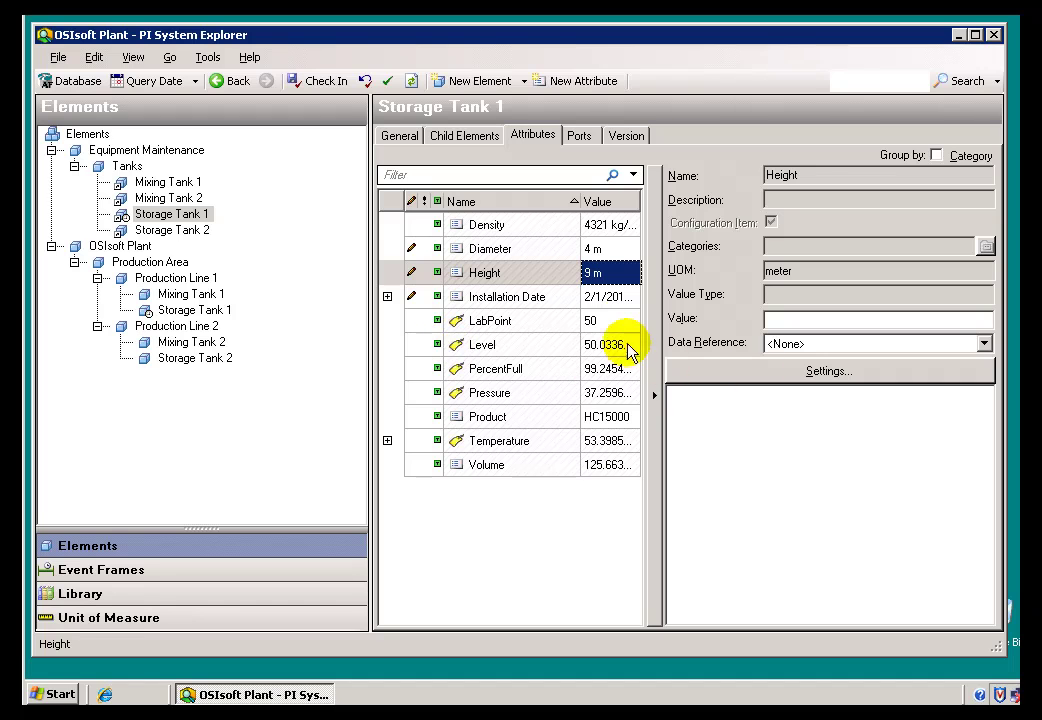
click(625, 140)
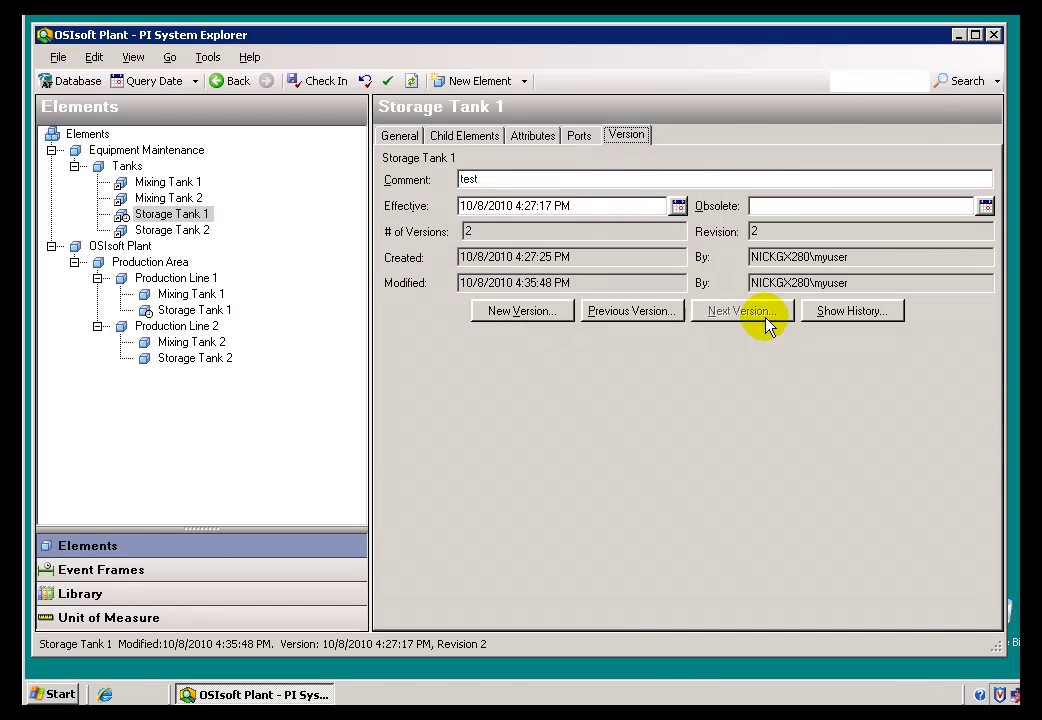
click(848, 311)
click(395, 304)
ctrl+click(385, 290)
drag(721, 363, 723, 330)
drag(540, 410, 563, 407)
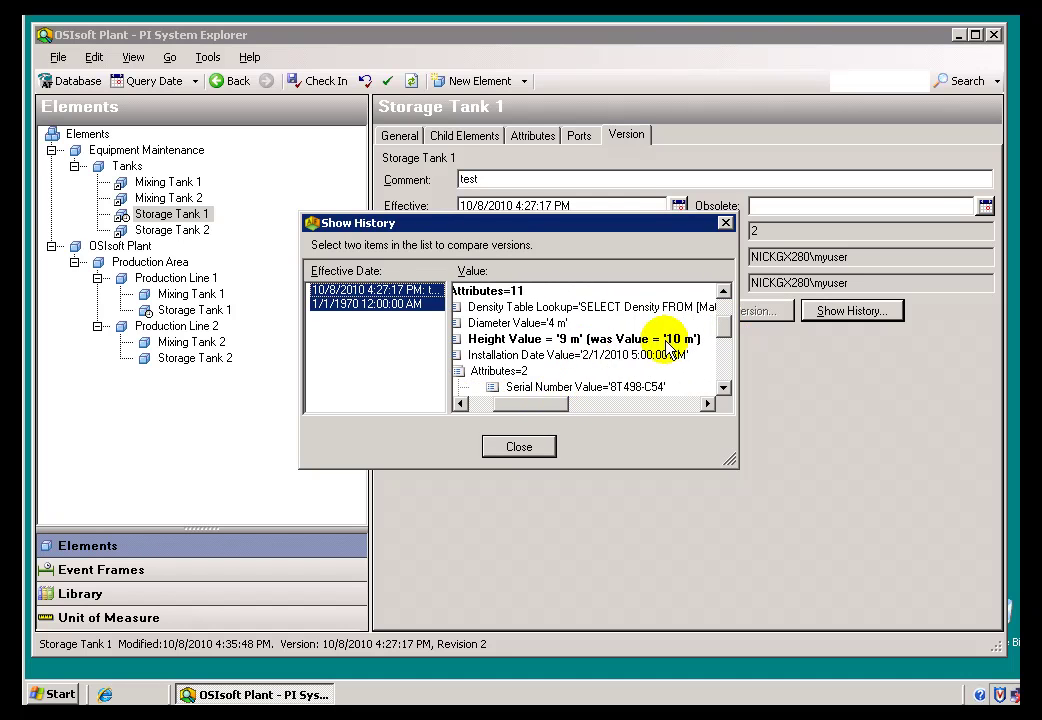
drag(723, 333, 714, 357)
click(520, 447)
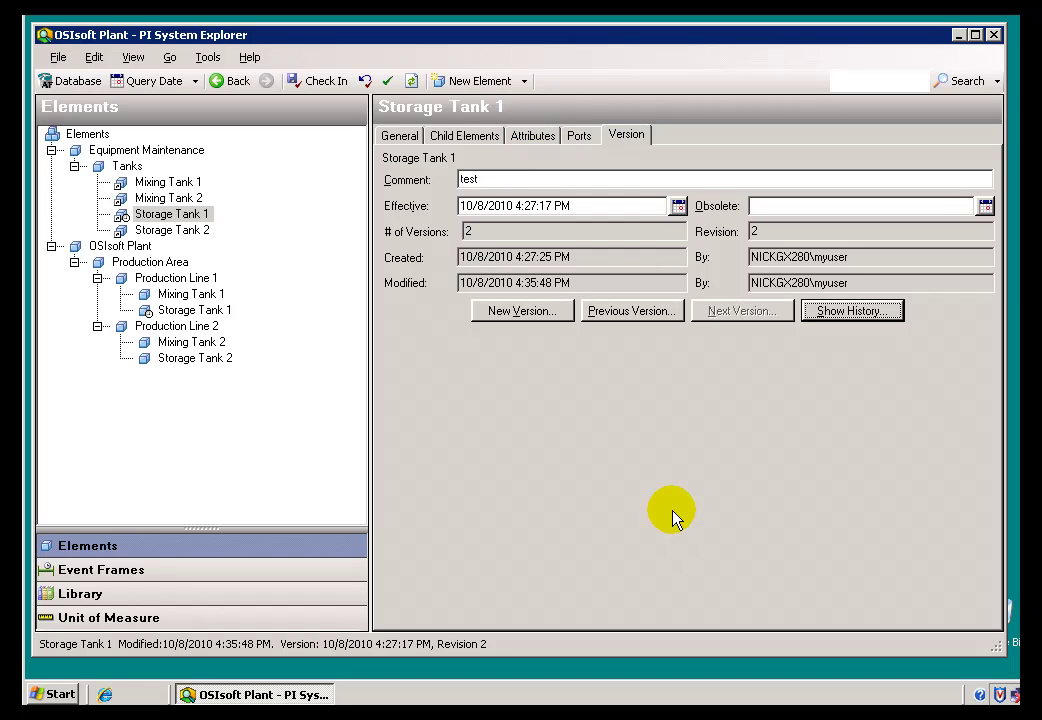
Give Storage Tank 2 an Obsolete date of October 1, 2010 using the date picker.
click(146, 229)
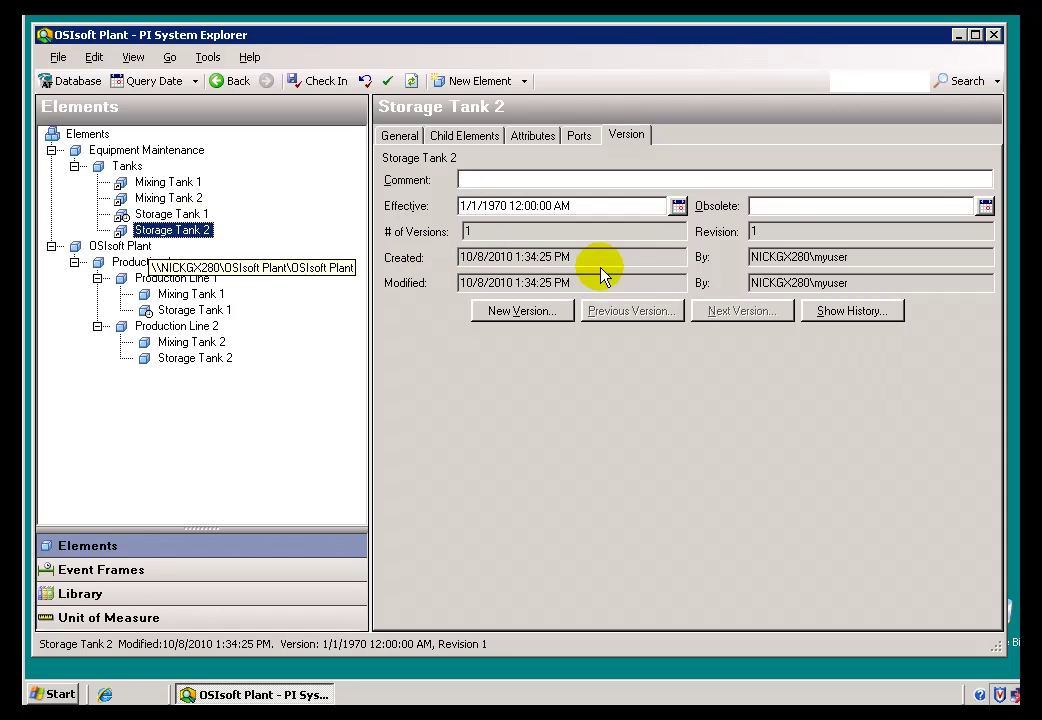
click(776, 207)
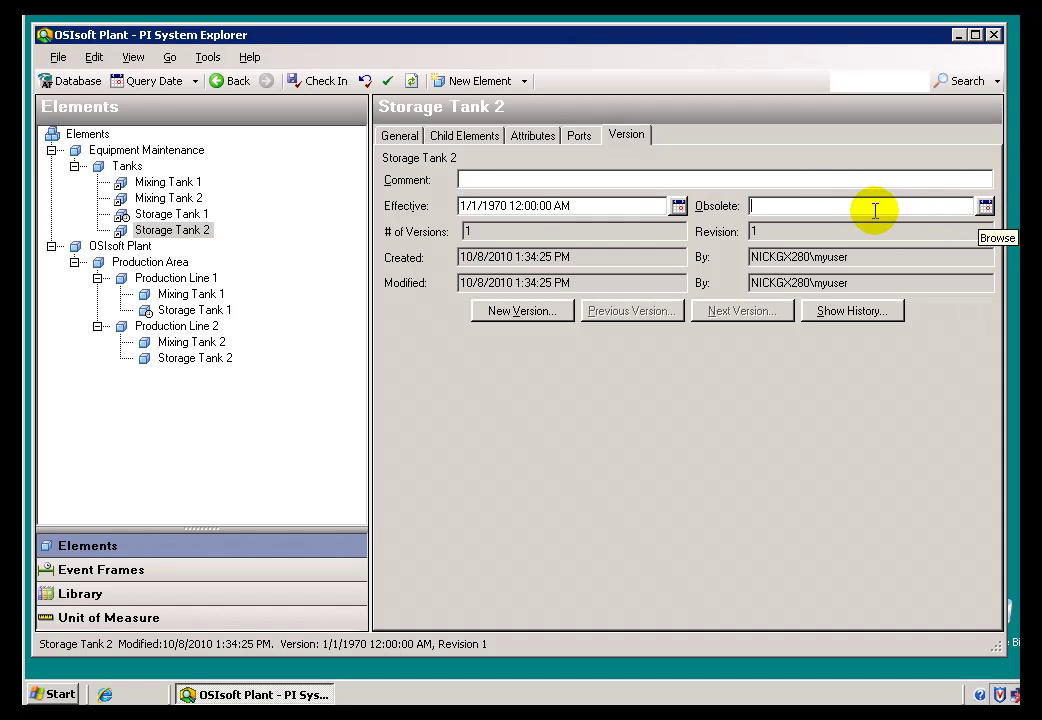
click(985, 207)
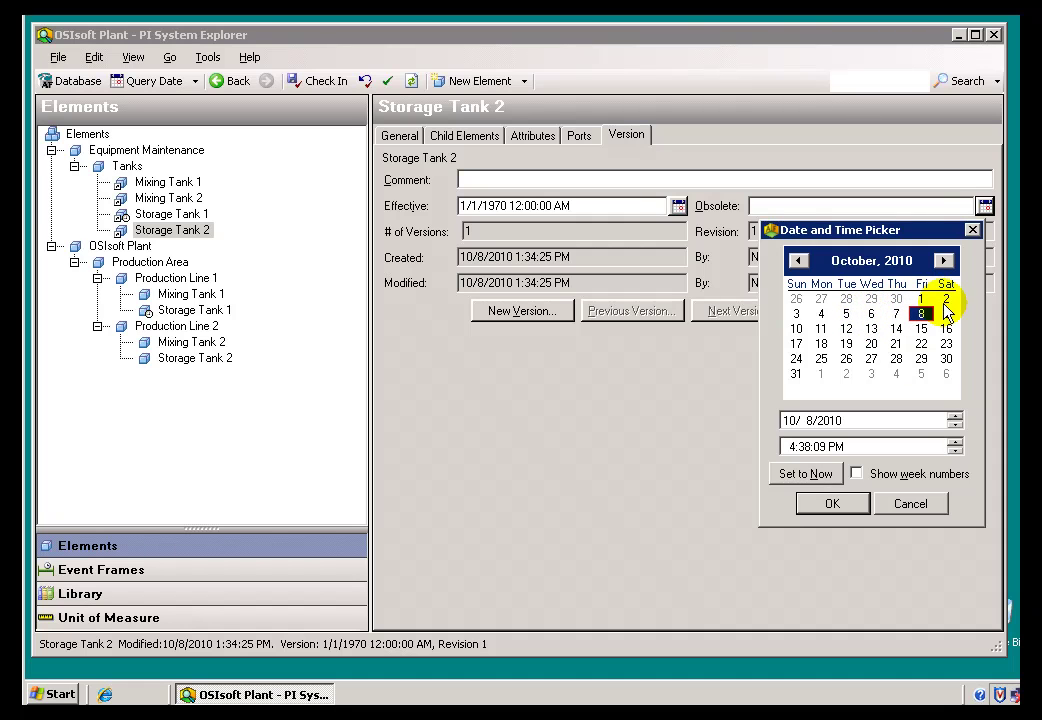
click(920, 300)
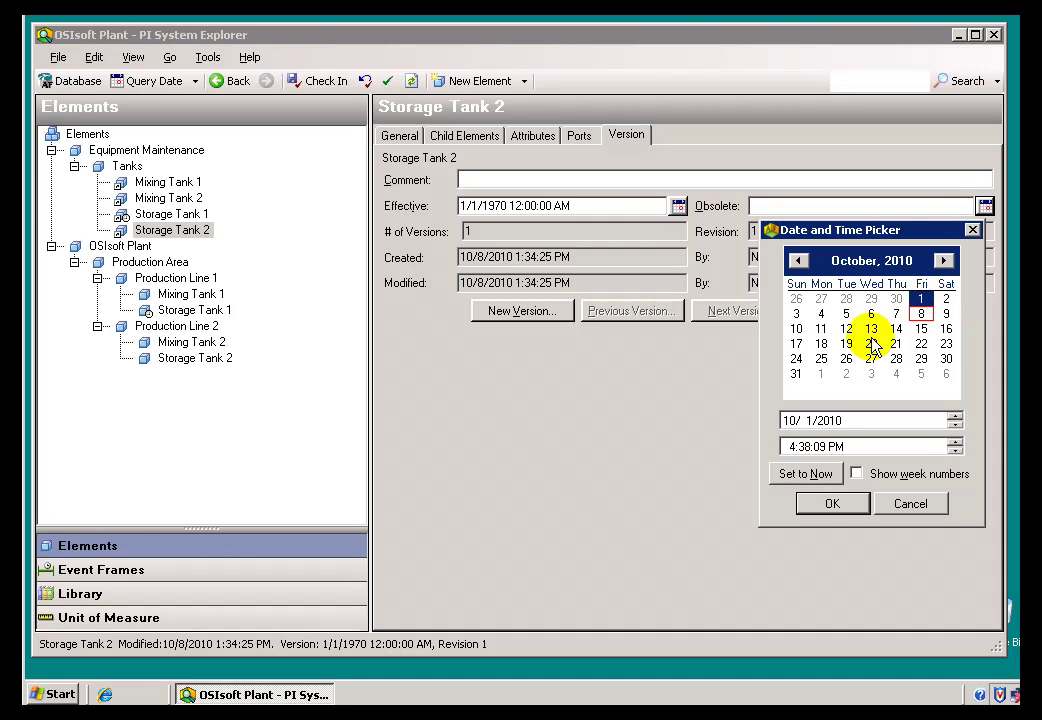
click(829, 504)
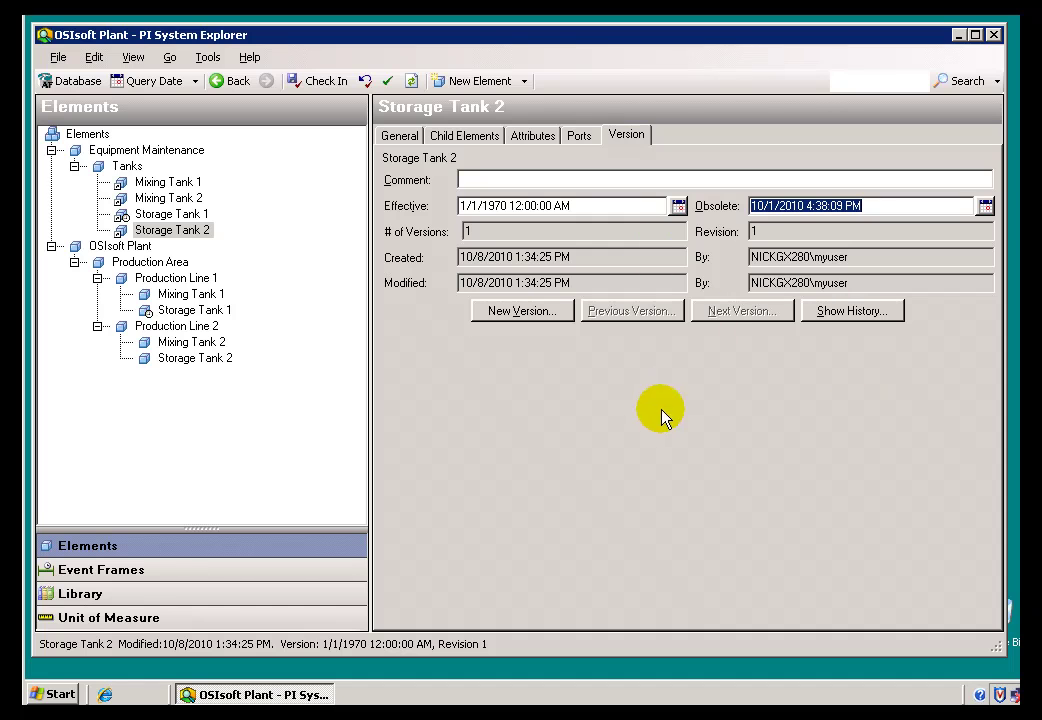
Check in Storage Tank 2's obsolete date so it drops out of the element tree.
click(326, 80)
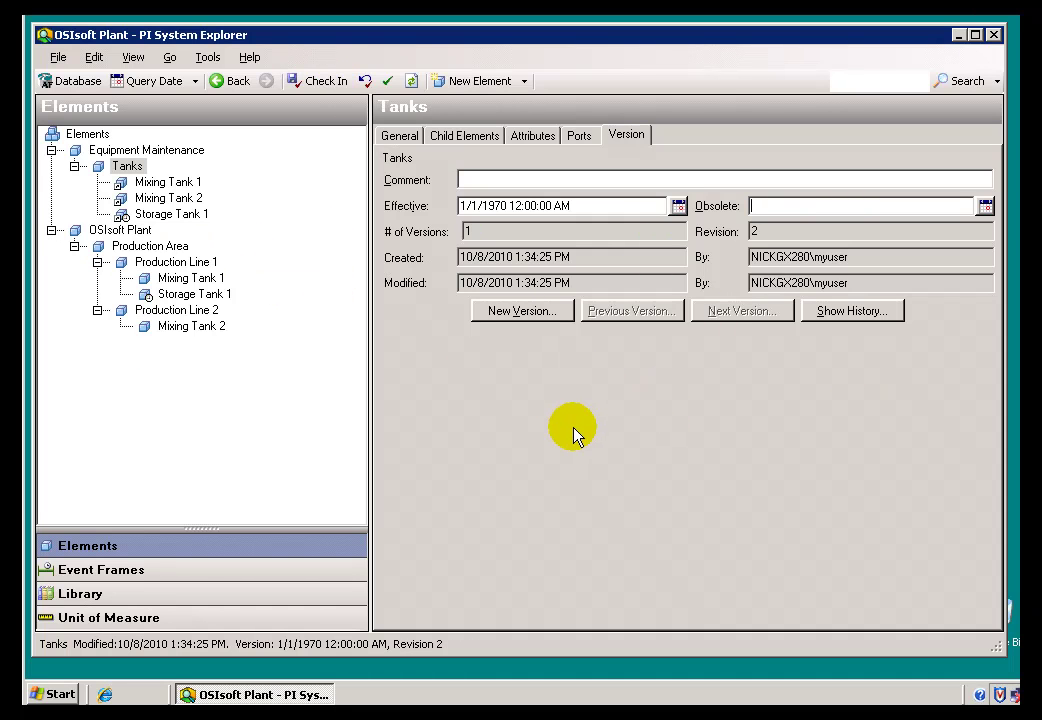